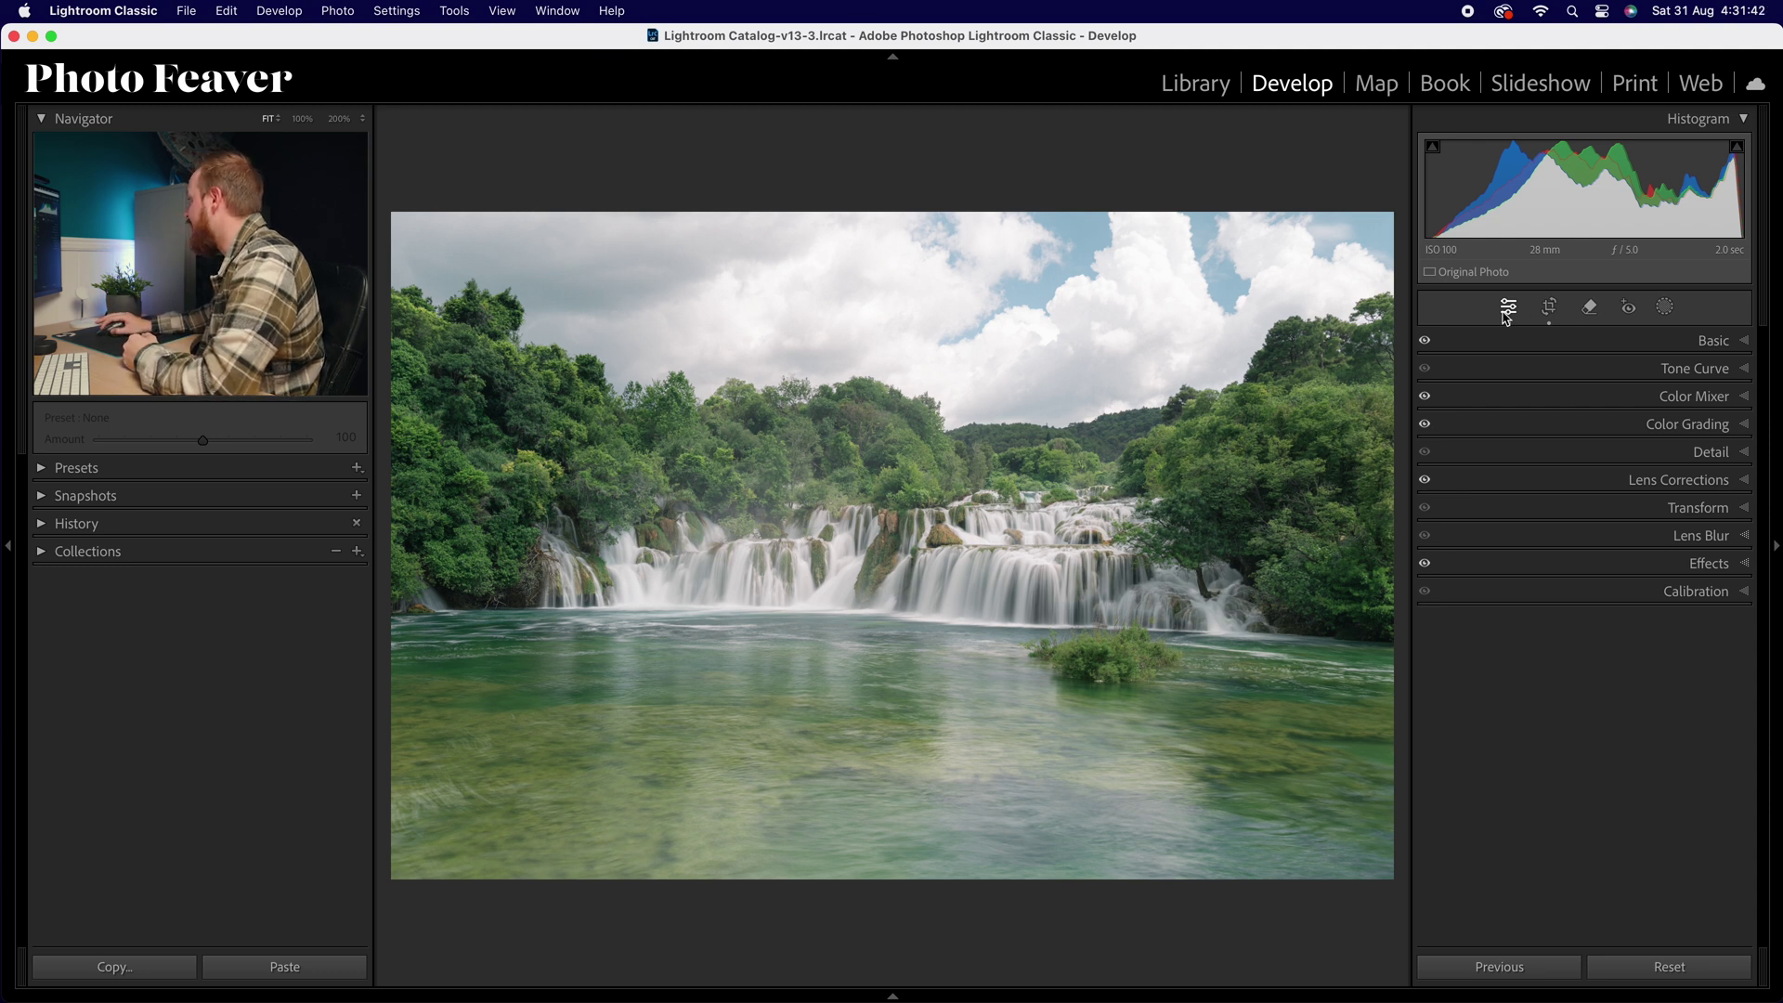
Add a linear gradient from the bottom edge over the foreground water and set its exposure to -1.00
{"action": "left_click", "coordinate": [1666, 308]}
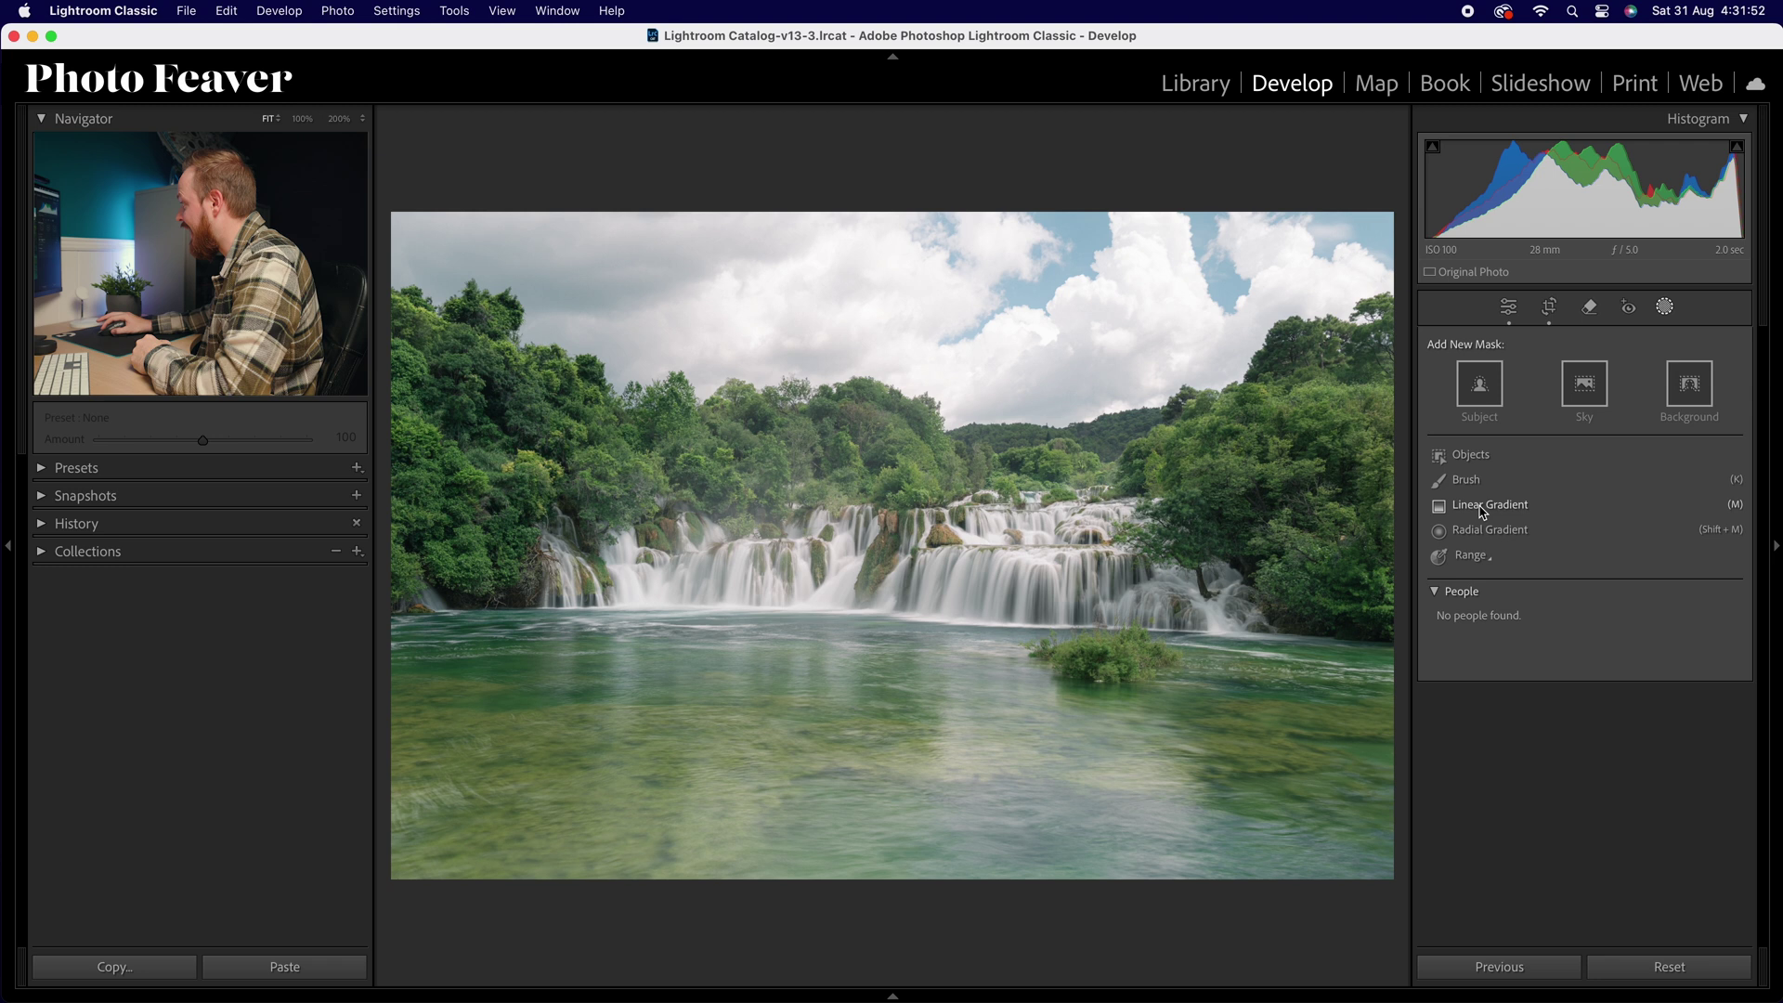
{"action": "left_click", "coordinate": [1482, 512]}
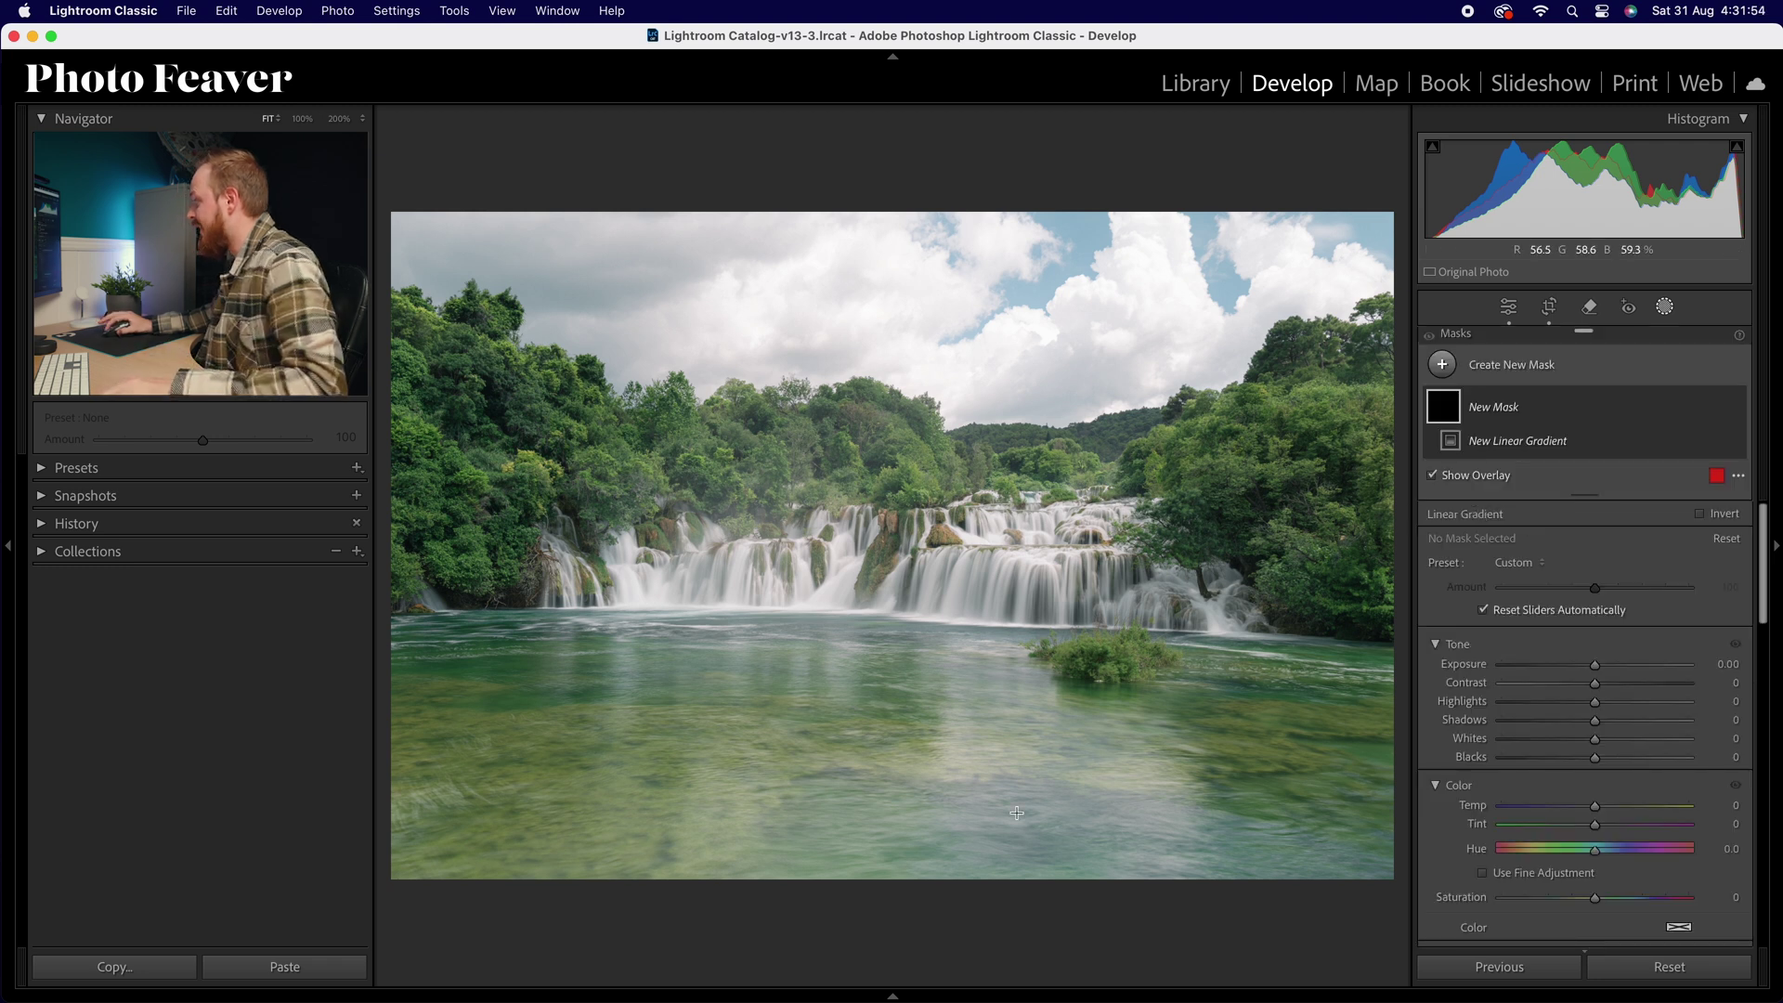
{"action": "left_click_drag", "start_coordinate": [1012, 866], "coordinate": [1019, 598]}
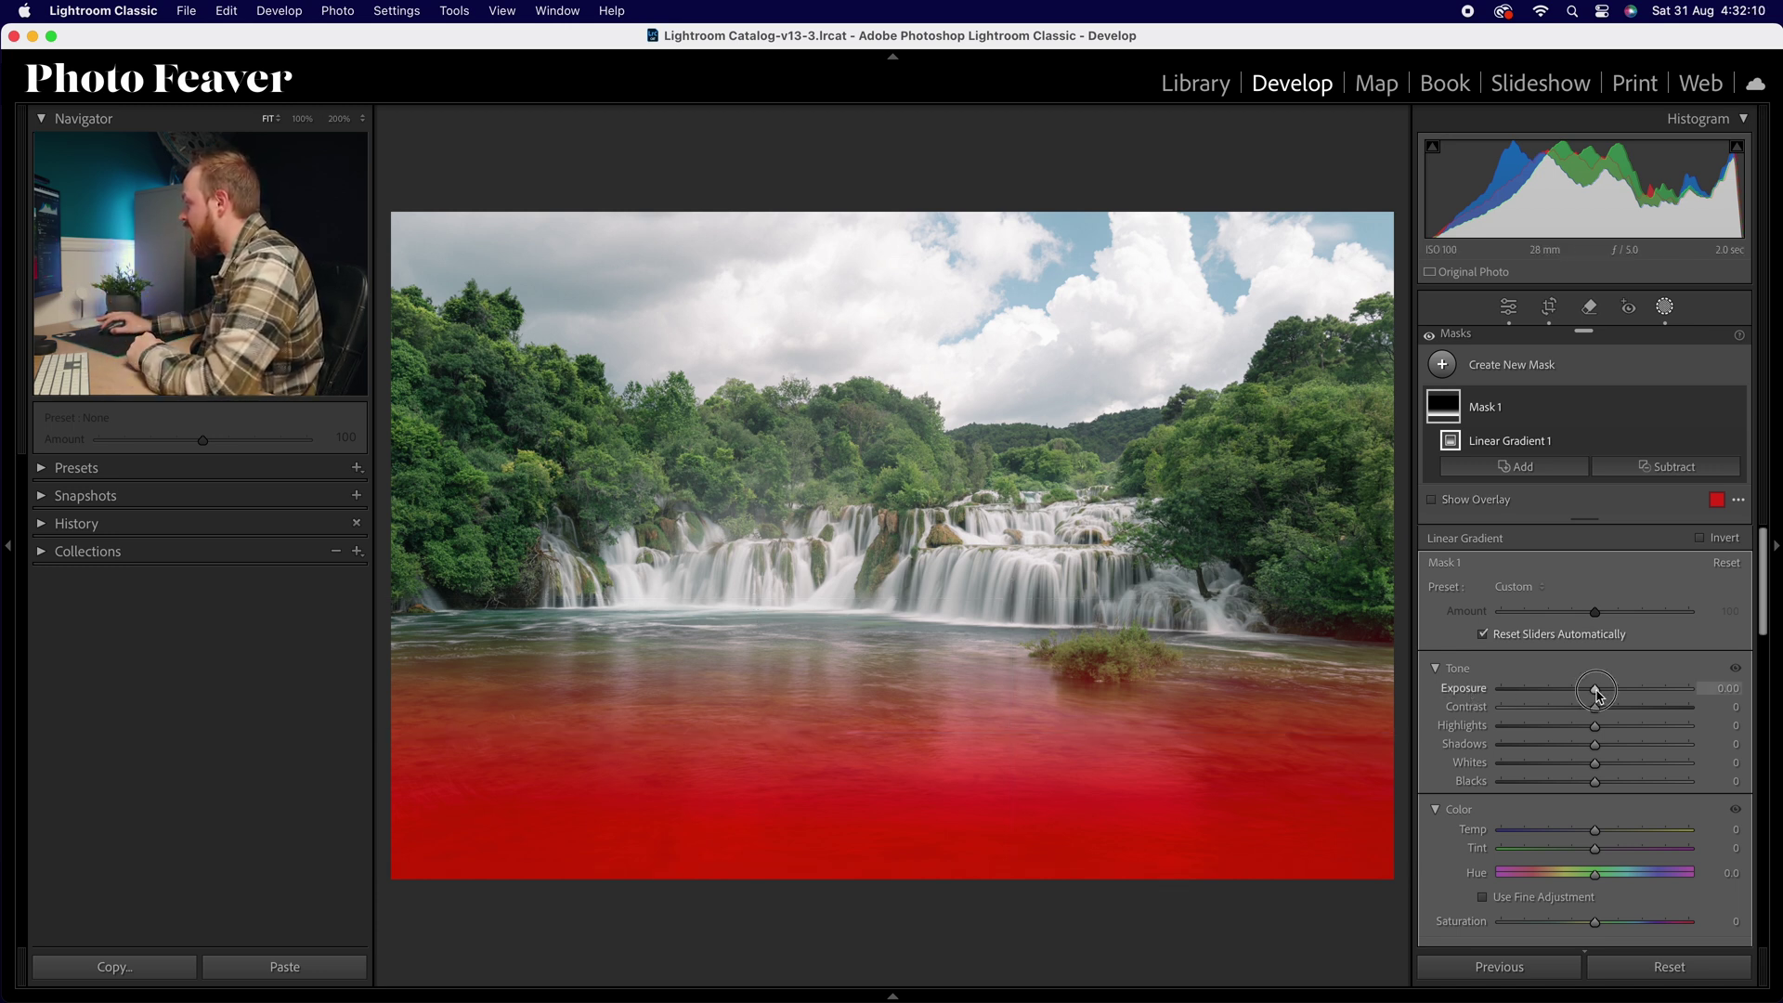
{"action": "left_click_drag", "start_coordinate": [1598, 694], "coordinate": [1574, 698]}
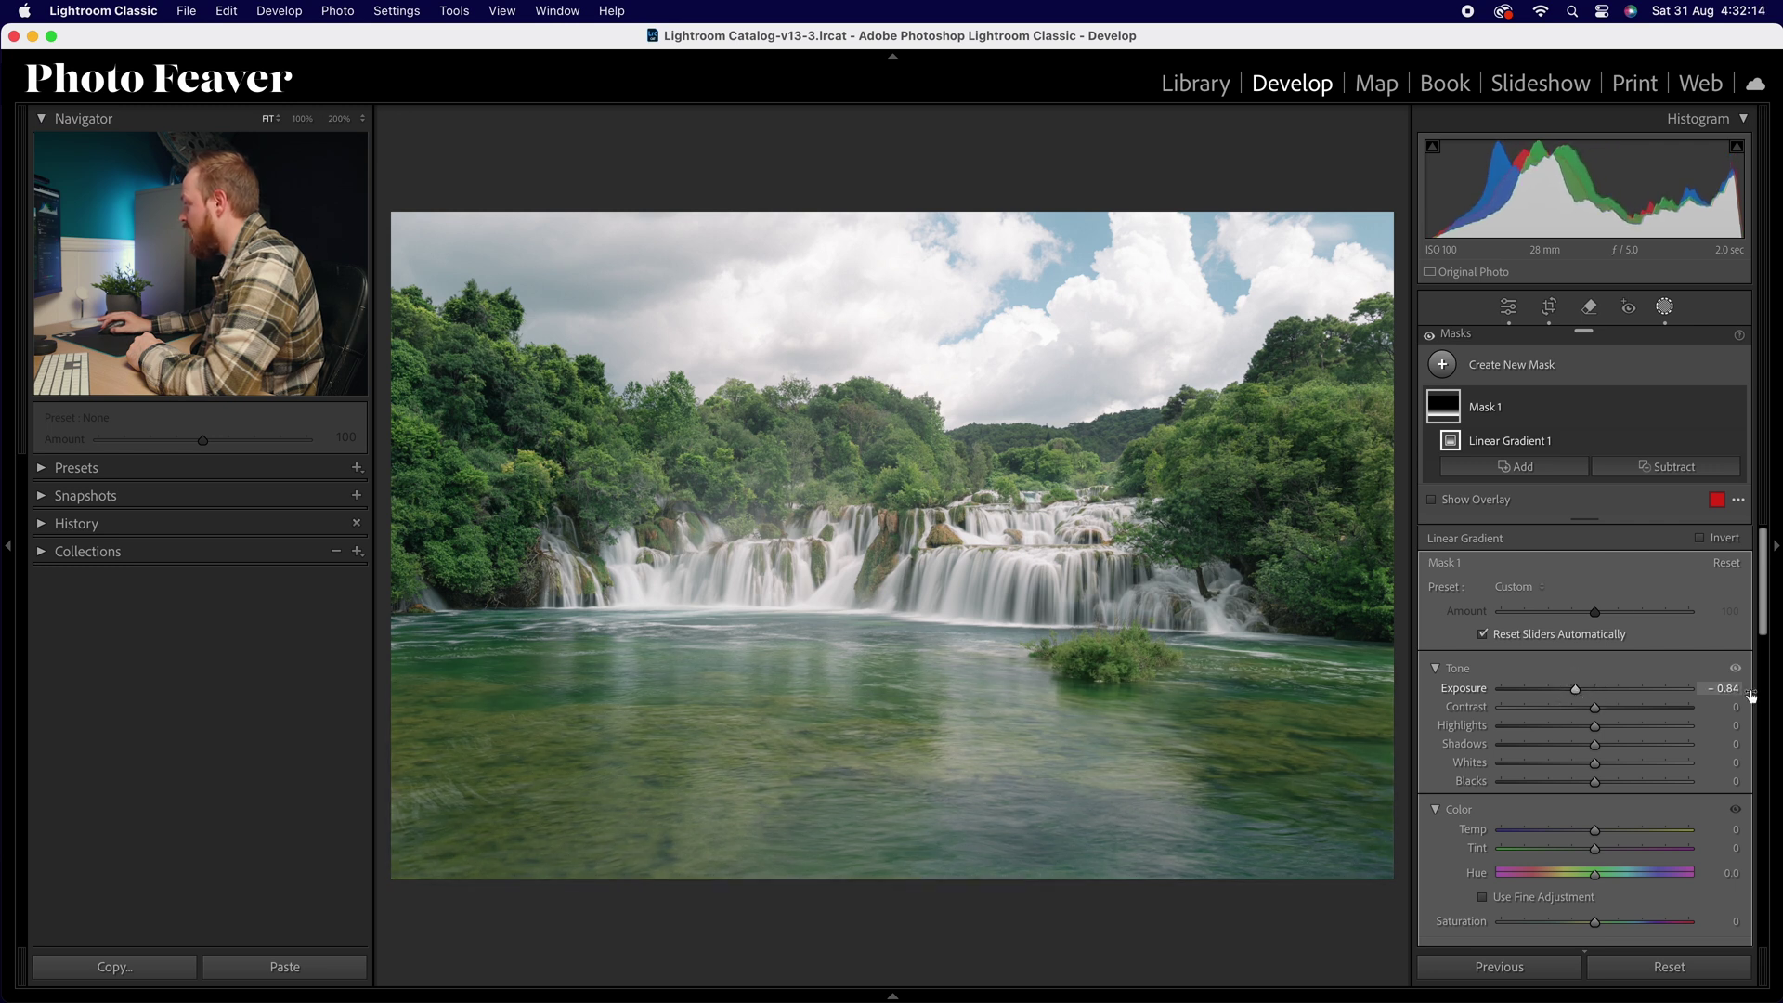
{"action": "left_click", "coordinate": [1726, 688]}
{"action": "type", "text": "-1"}
{"action": "key", "text": "Return"}
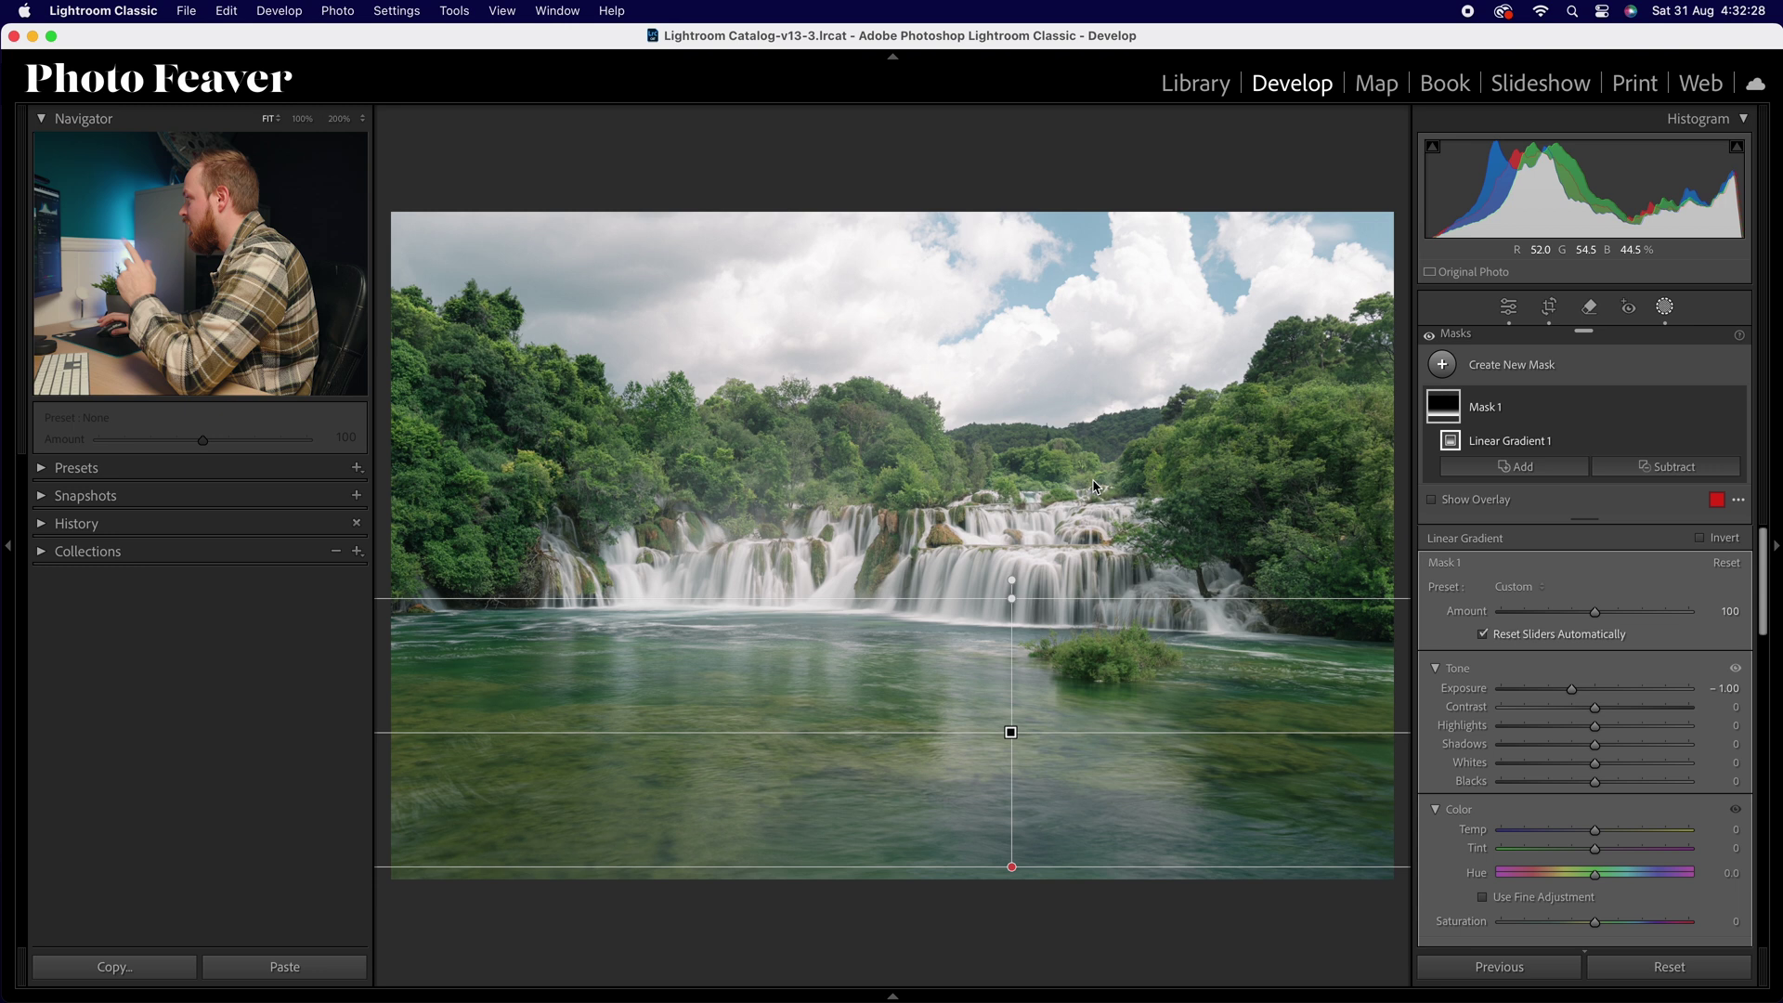
Draw a radial gradient mask ellipse around the waterfalls
{"action": "left_click", "coordinate": [1442, 366]}
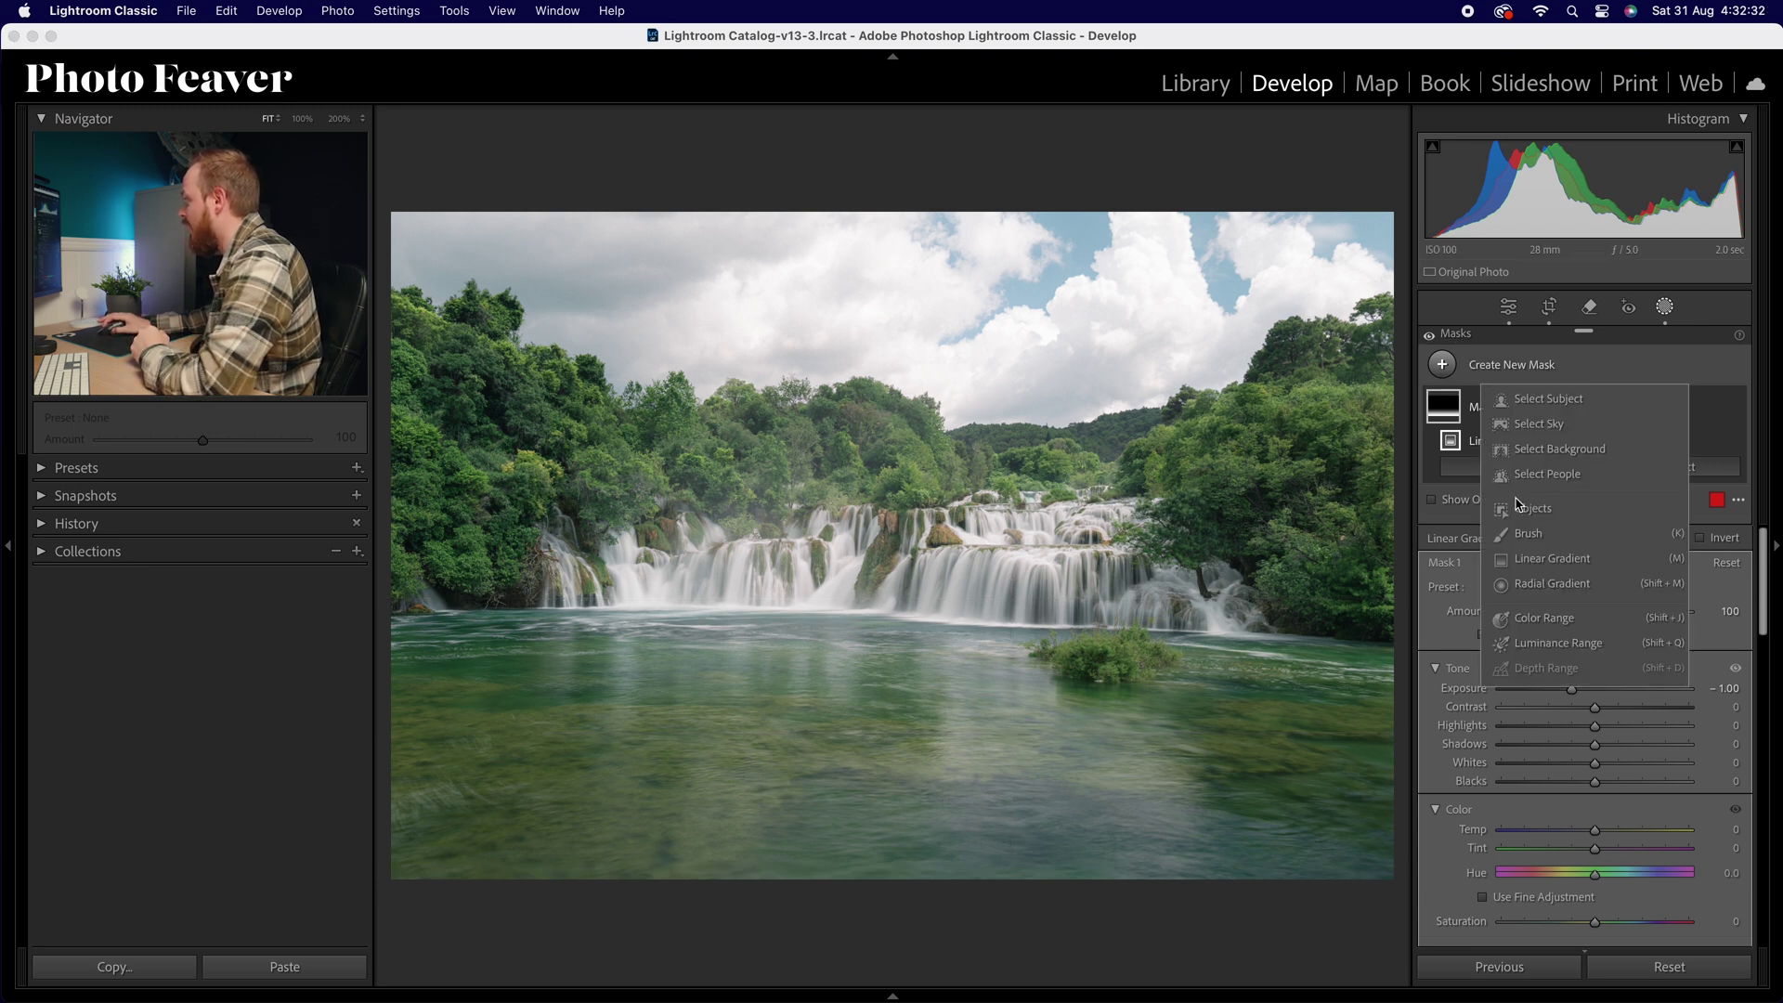
{"action": "left_click", "coordinate": [1528, 584]}
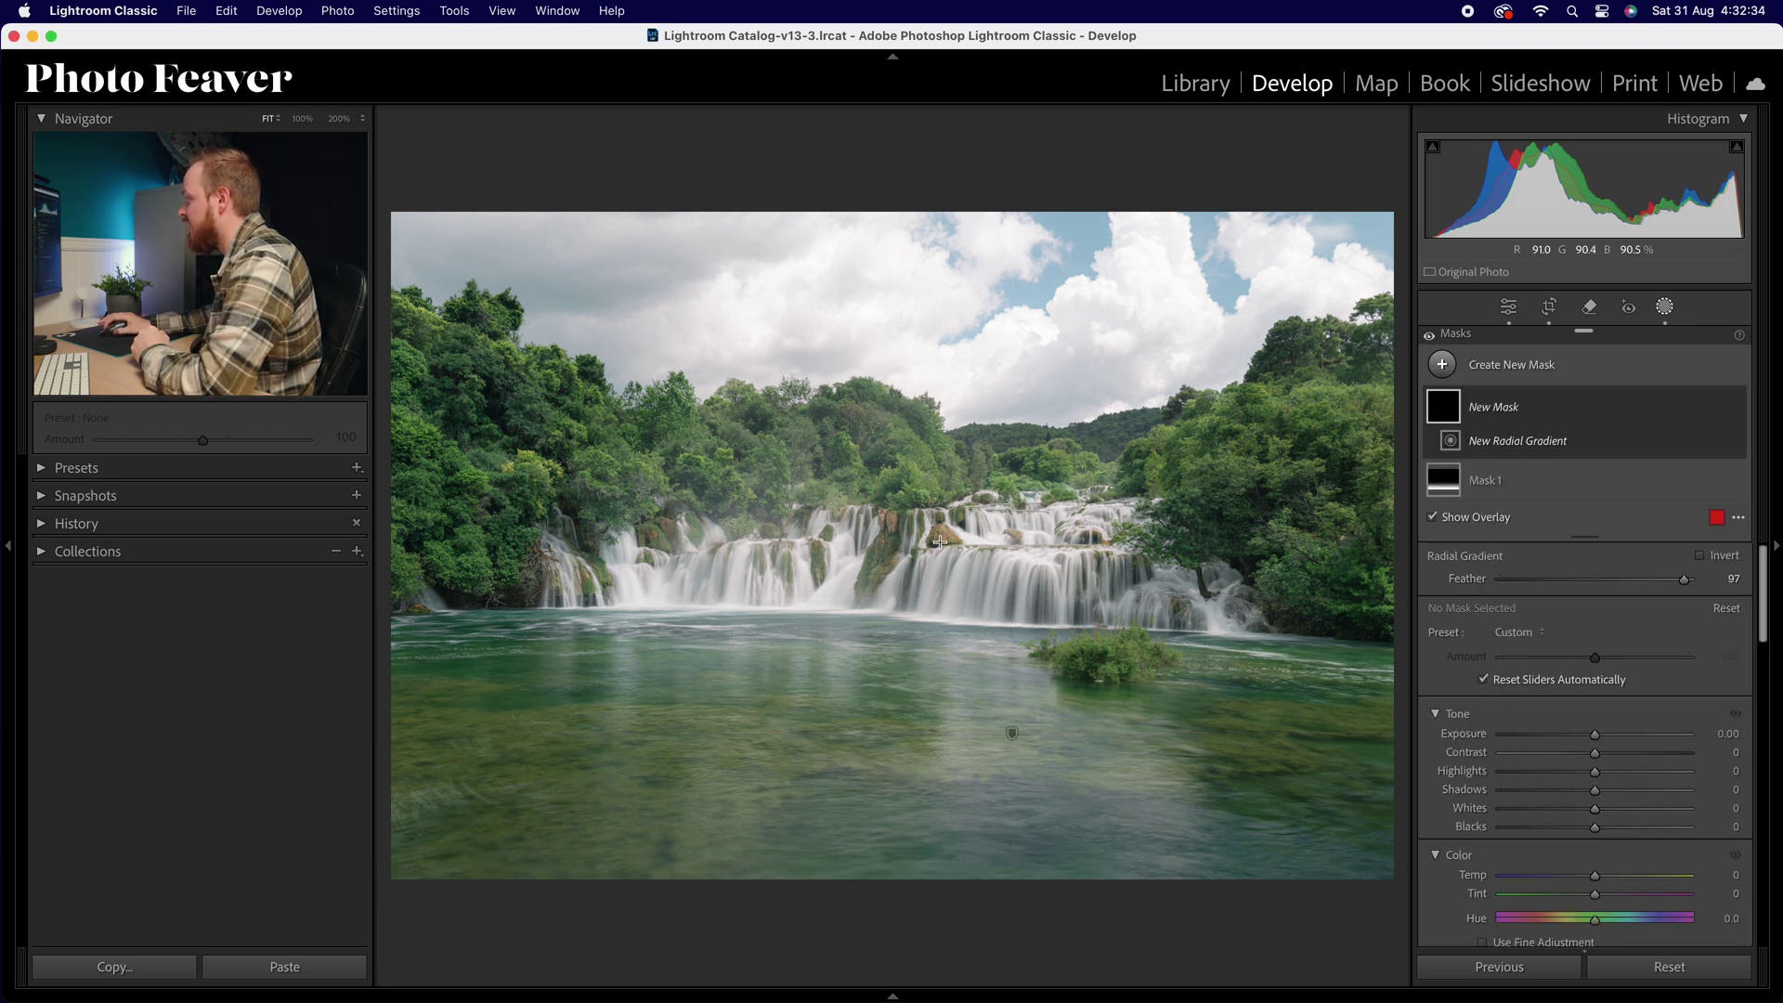
{"action": "left_click_drag", "start_coordinate": [889, 533], "coordinate": [1335, 669]}
{"action": "left_click_drag", "start_coordinate": [1111, 585], "coordinate": [1143, 580]}
{"action": "left_click_drag", "start_coordinate": [927, 531], "coordinate": [924, 530]}
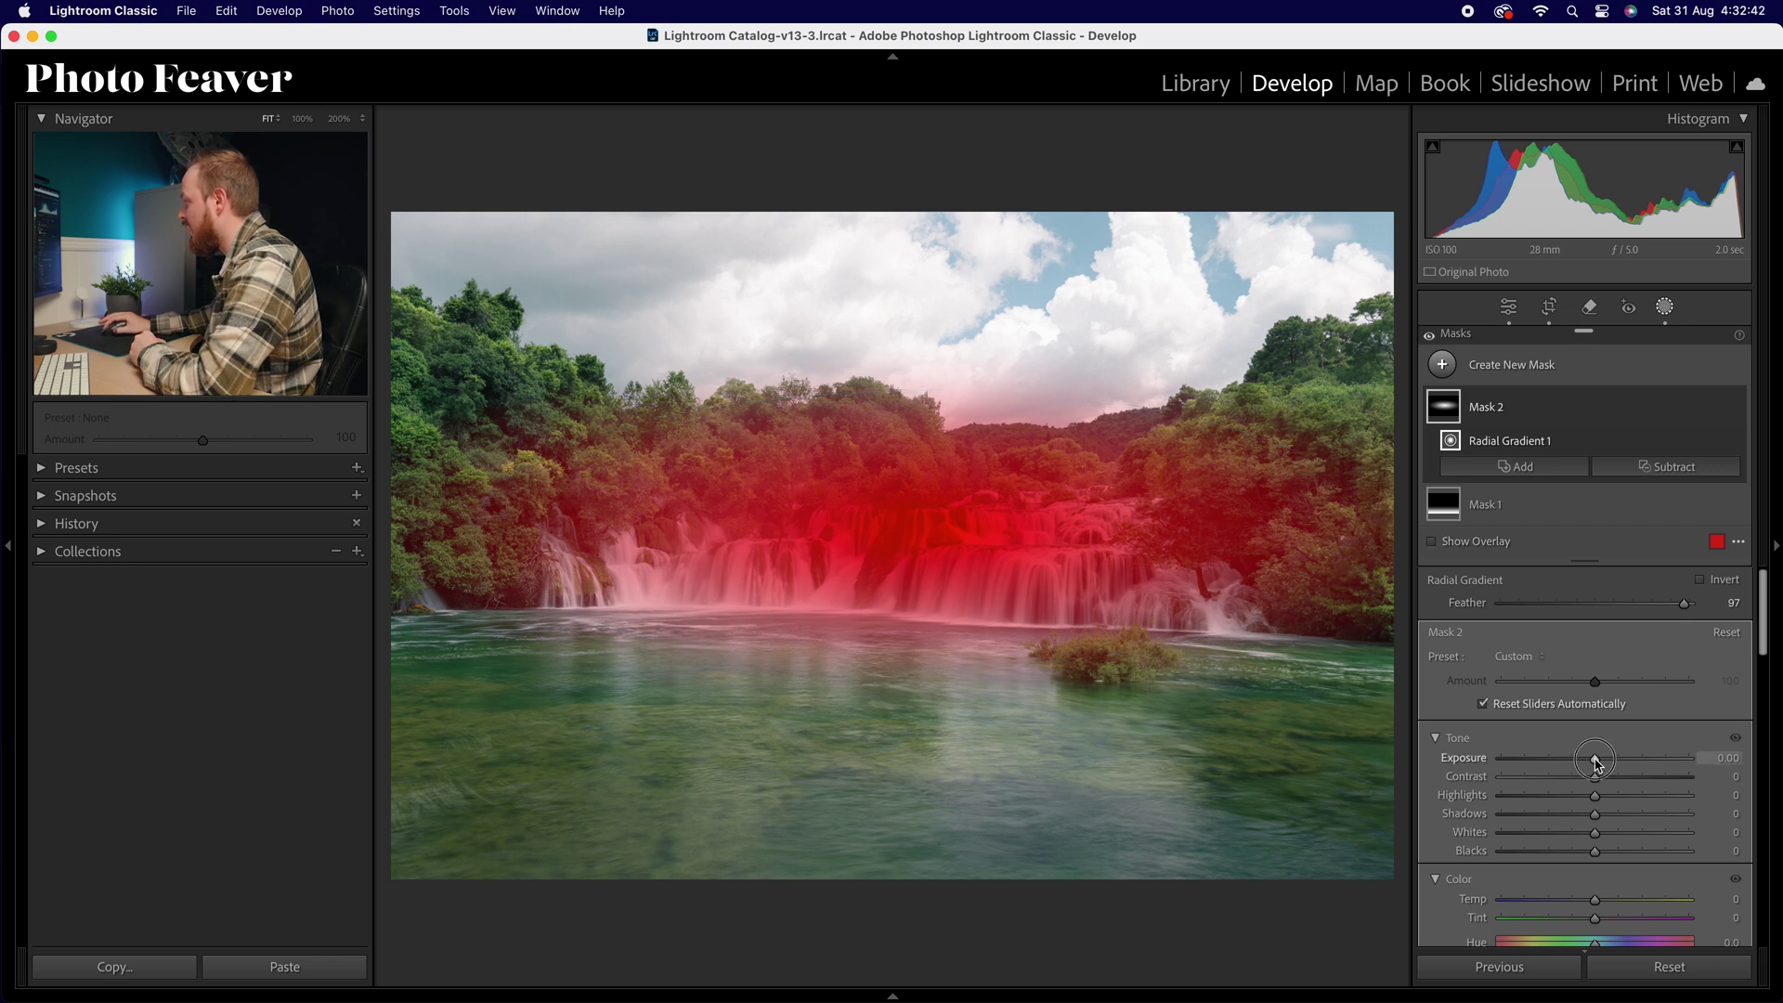
Set the radial mask's exposure to 0.25
{"action": "left_click_drag", "start_coordinate": [1596, 759], "coordinate": [1600, 764]}
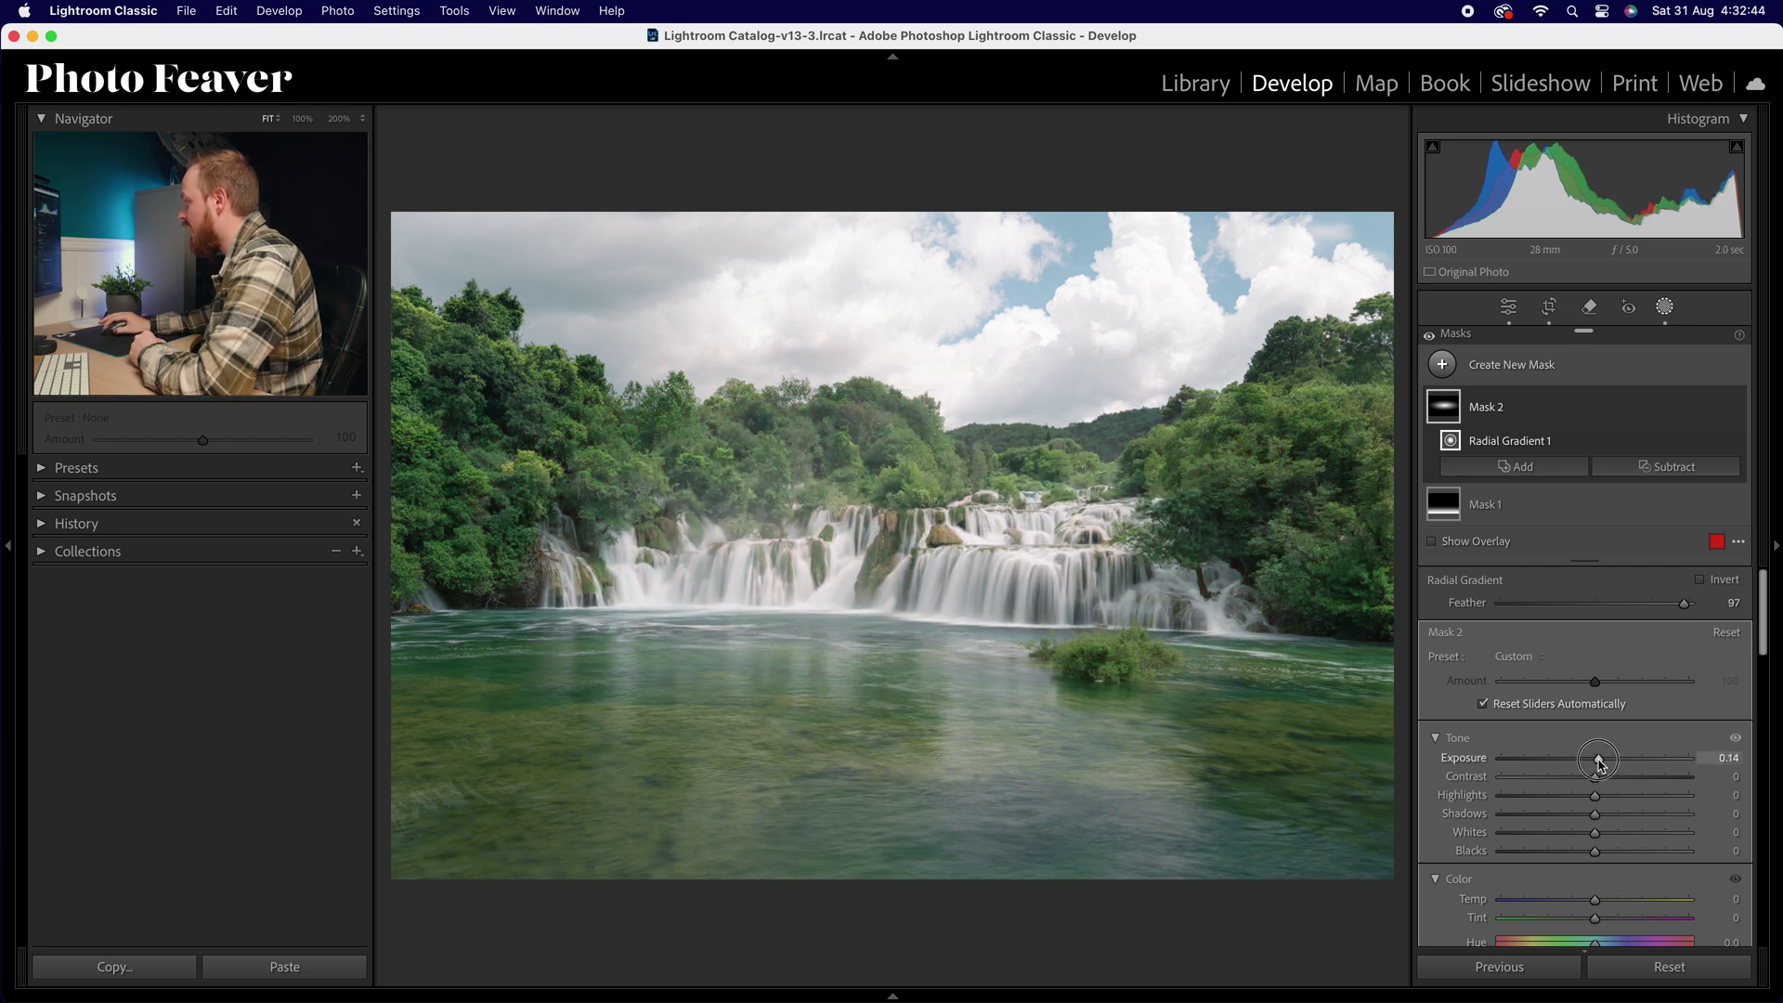
{"action": "left_click", "coordinate": [1728, 758]}
{"action": "type", "text": "0"}
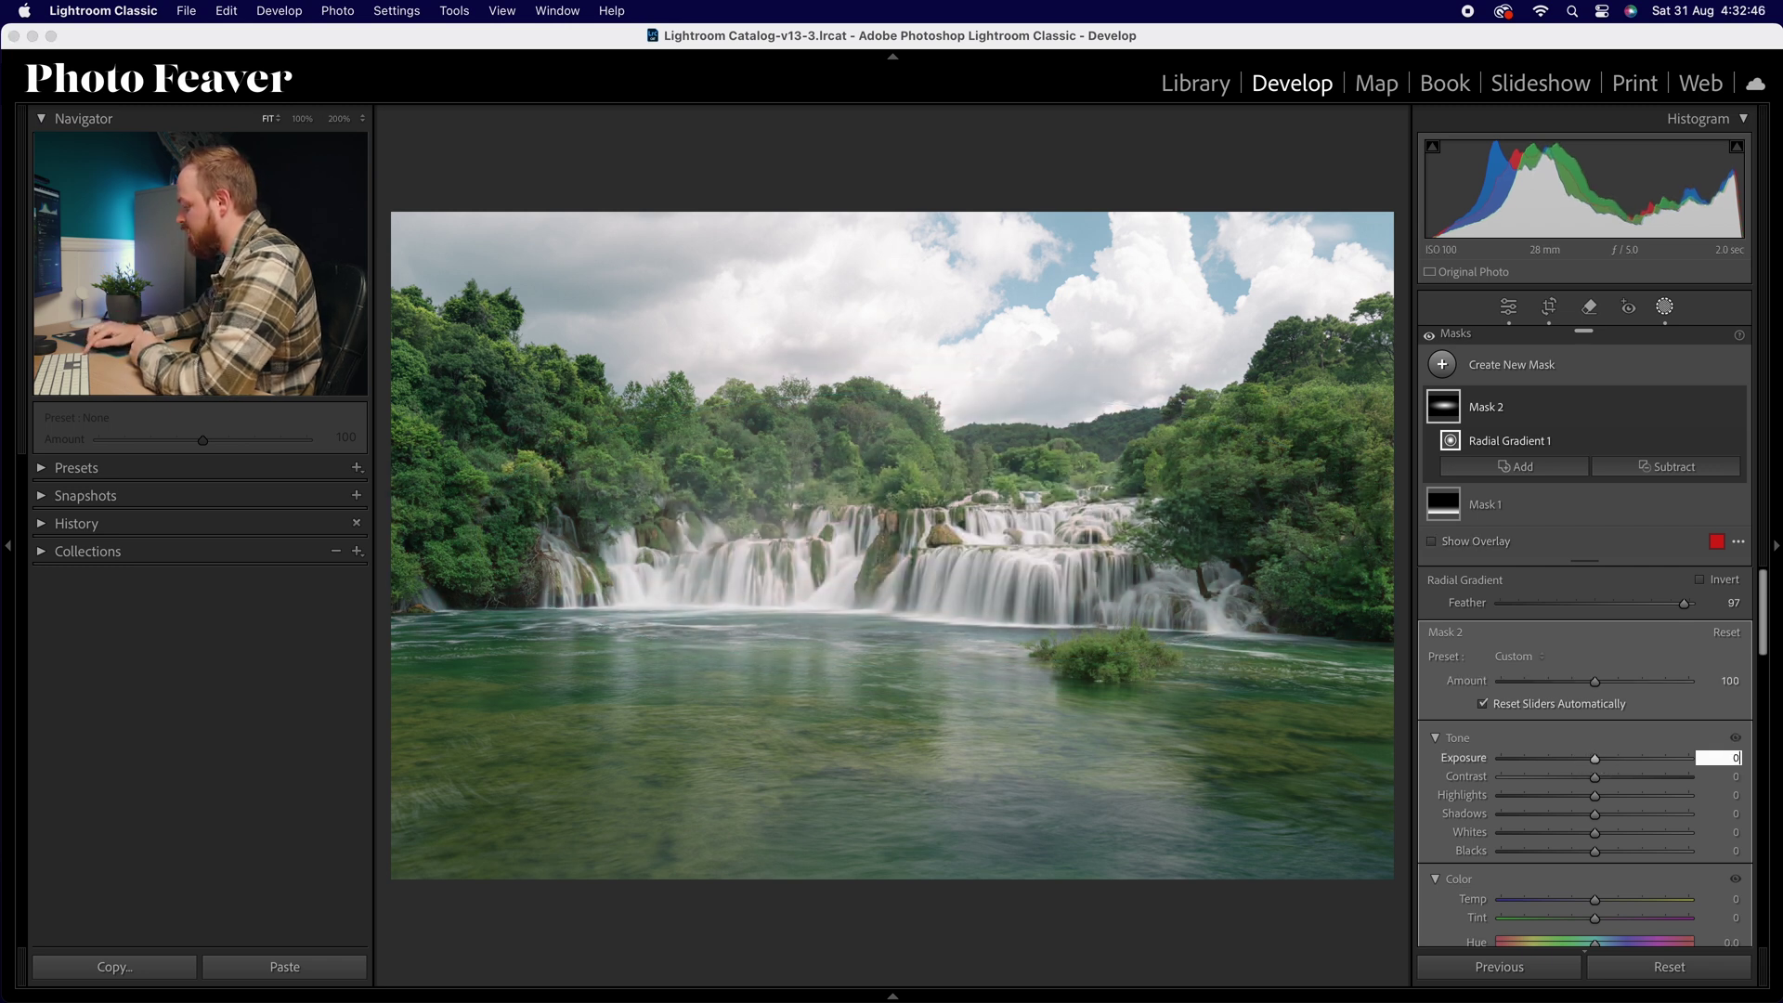
{"action": "type", "text": ".25"}
{"action": "key", "text": "Return"}
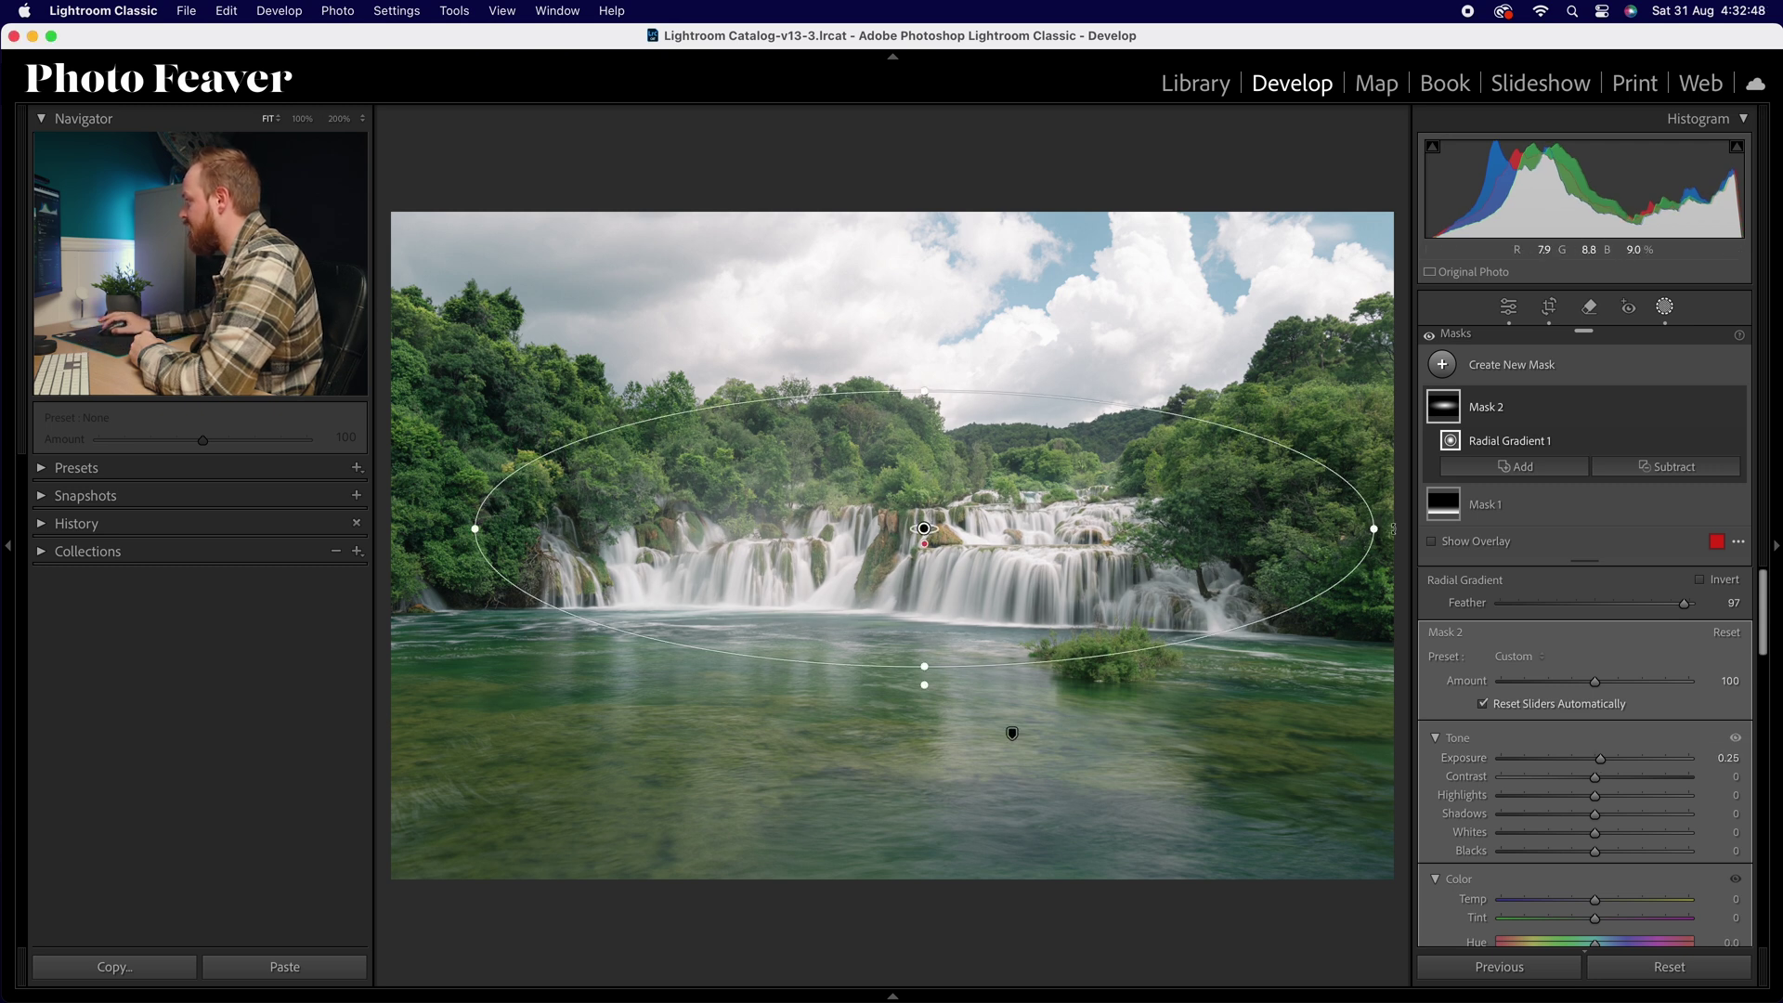
Widen the ellipse past the photo edges and nudge it slightly left
{"action": "left_click_drag", "start_coordinate": [1378, 527], "coordinate": [1410, 528]}
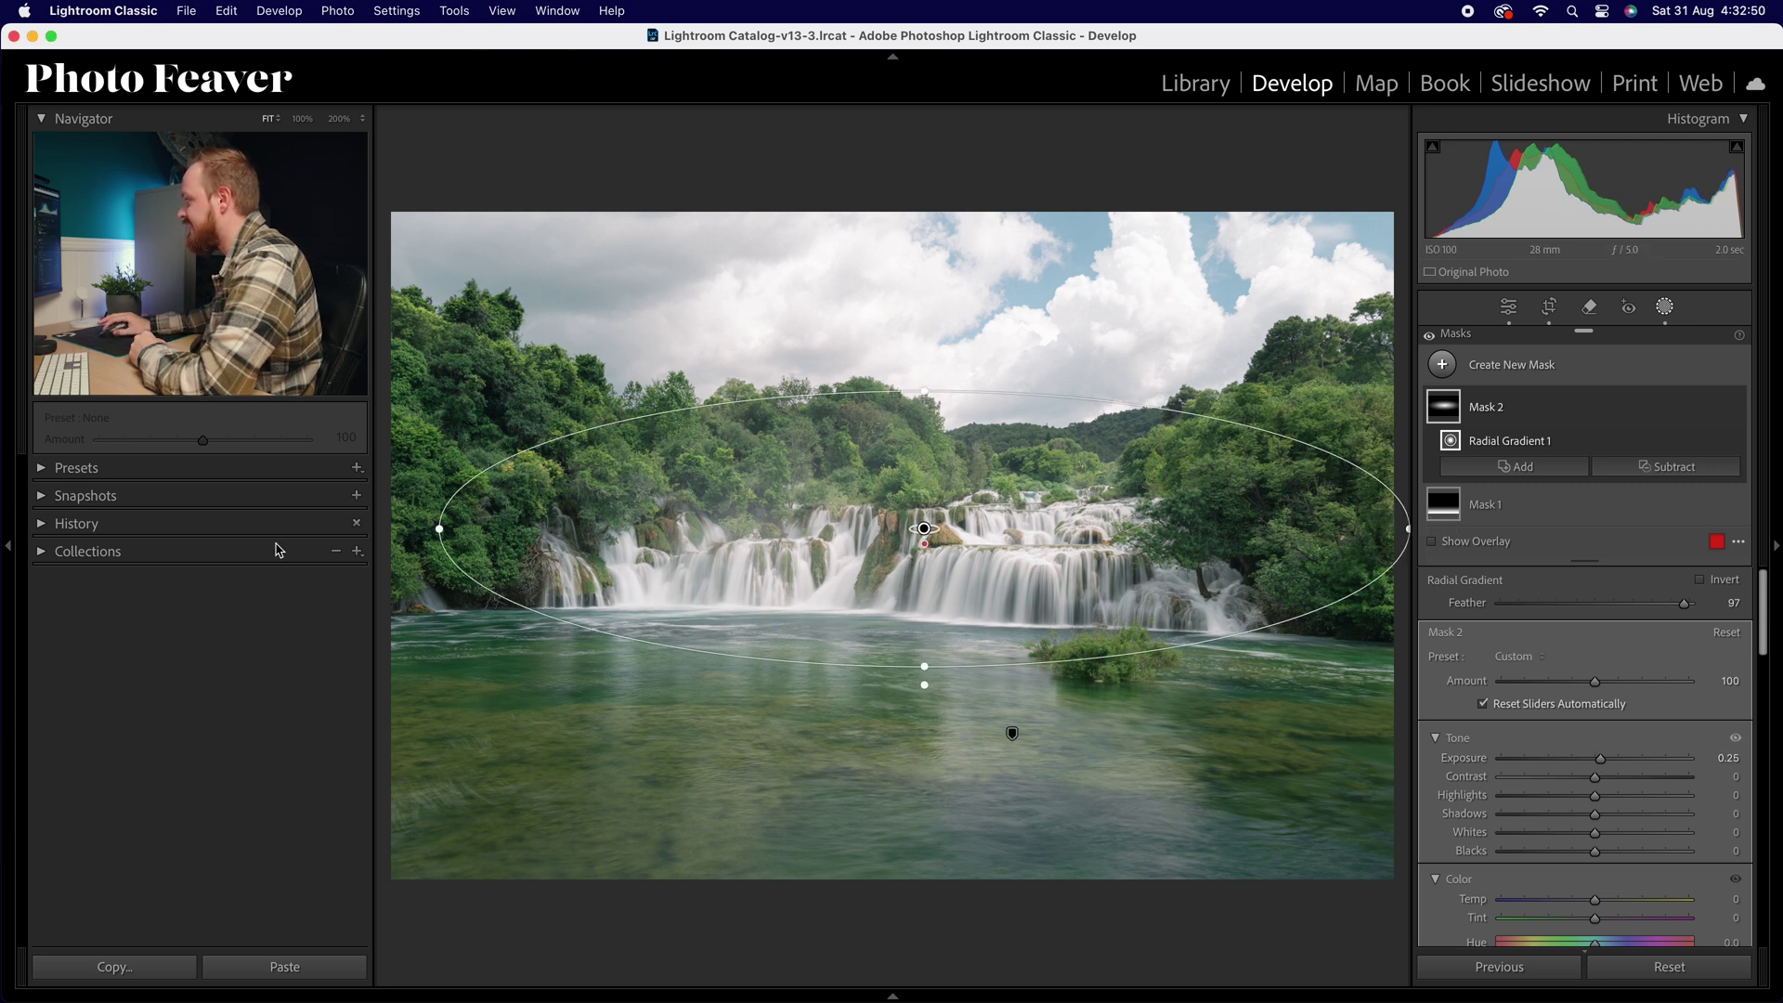
{"action": "left_click_drag", "start_coordinate": [438, 522], "coordinate": [290, 529]}
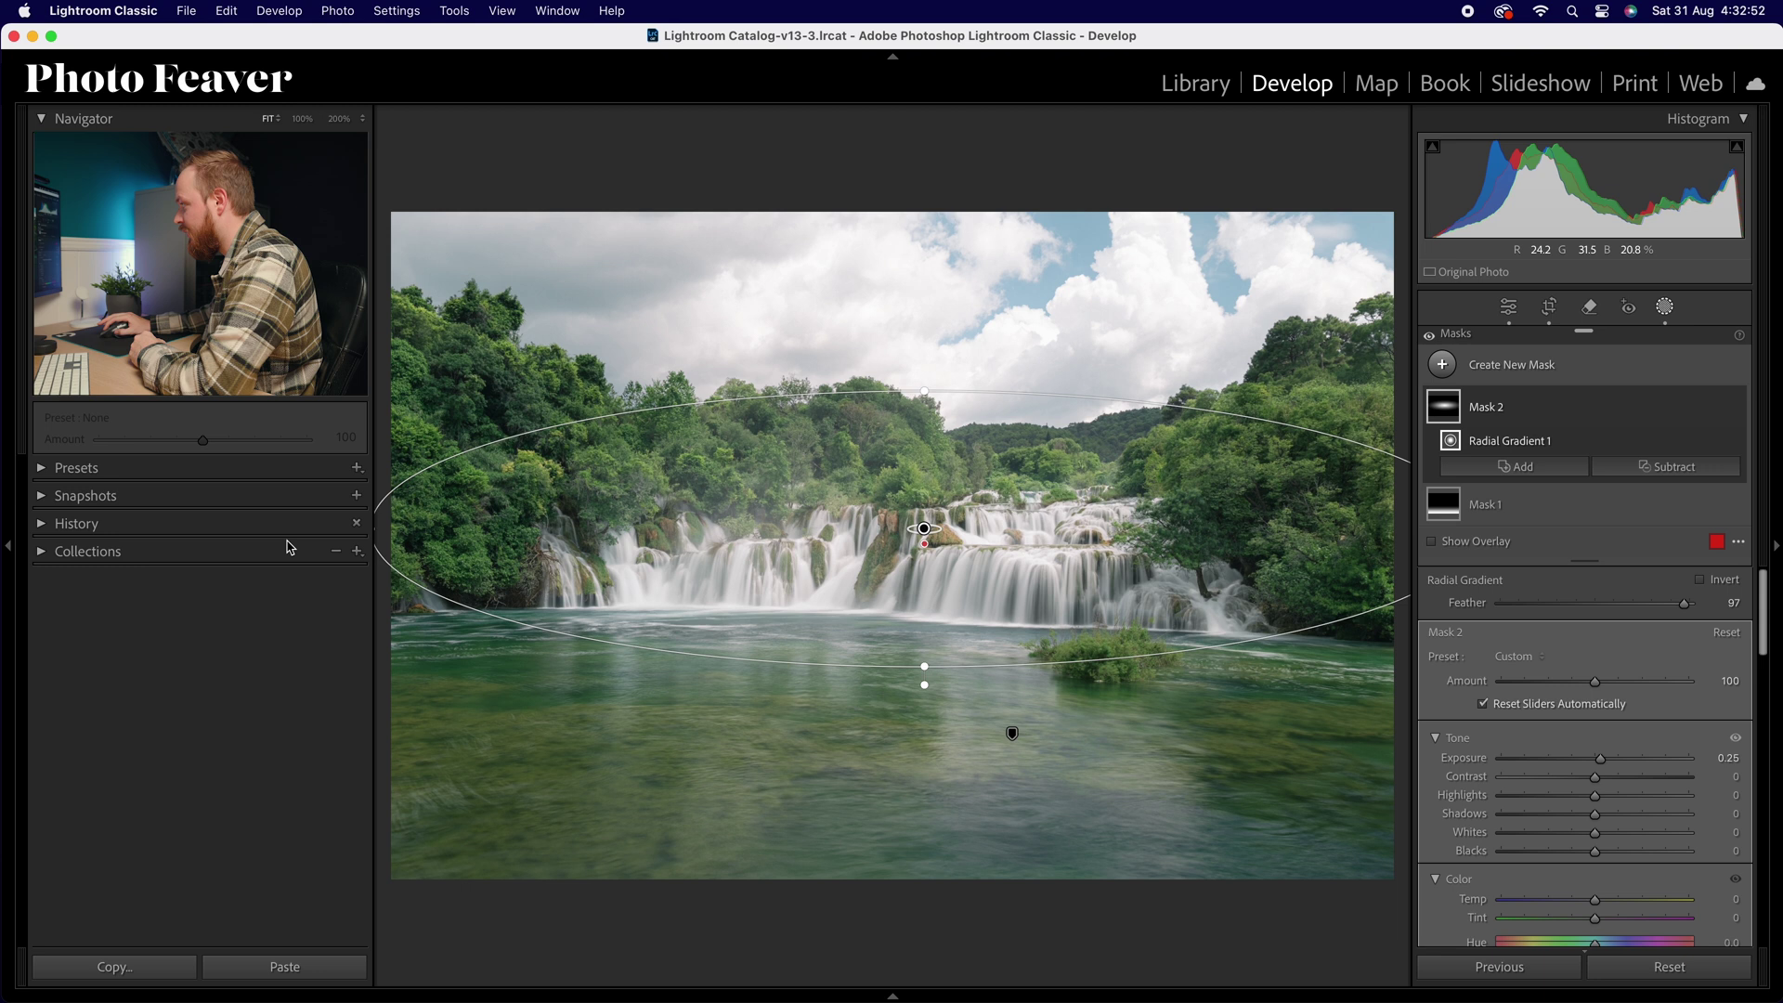
{"action": "left_click_drag", "start_coordinate": [924, 530], "coordinate": [911, 530]}
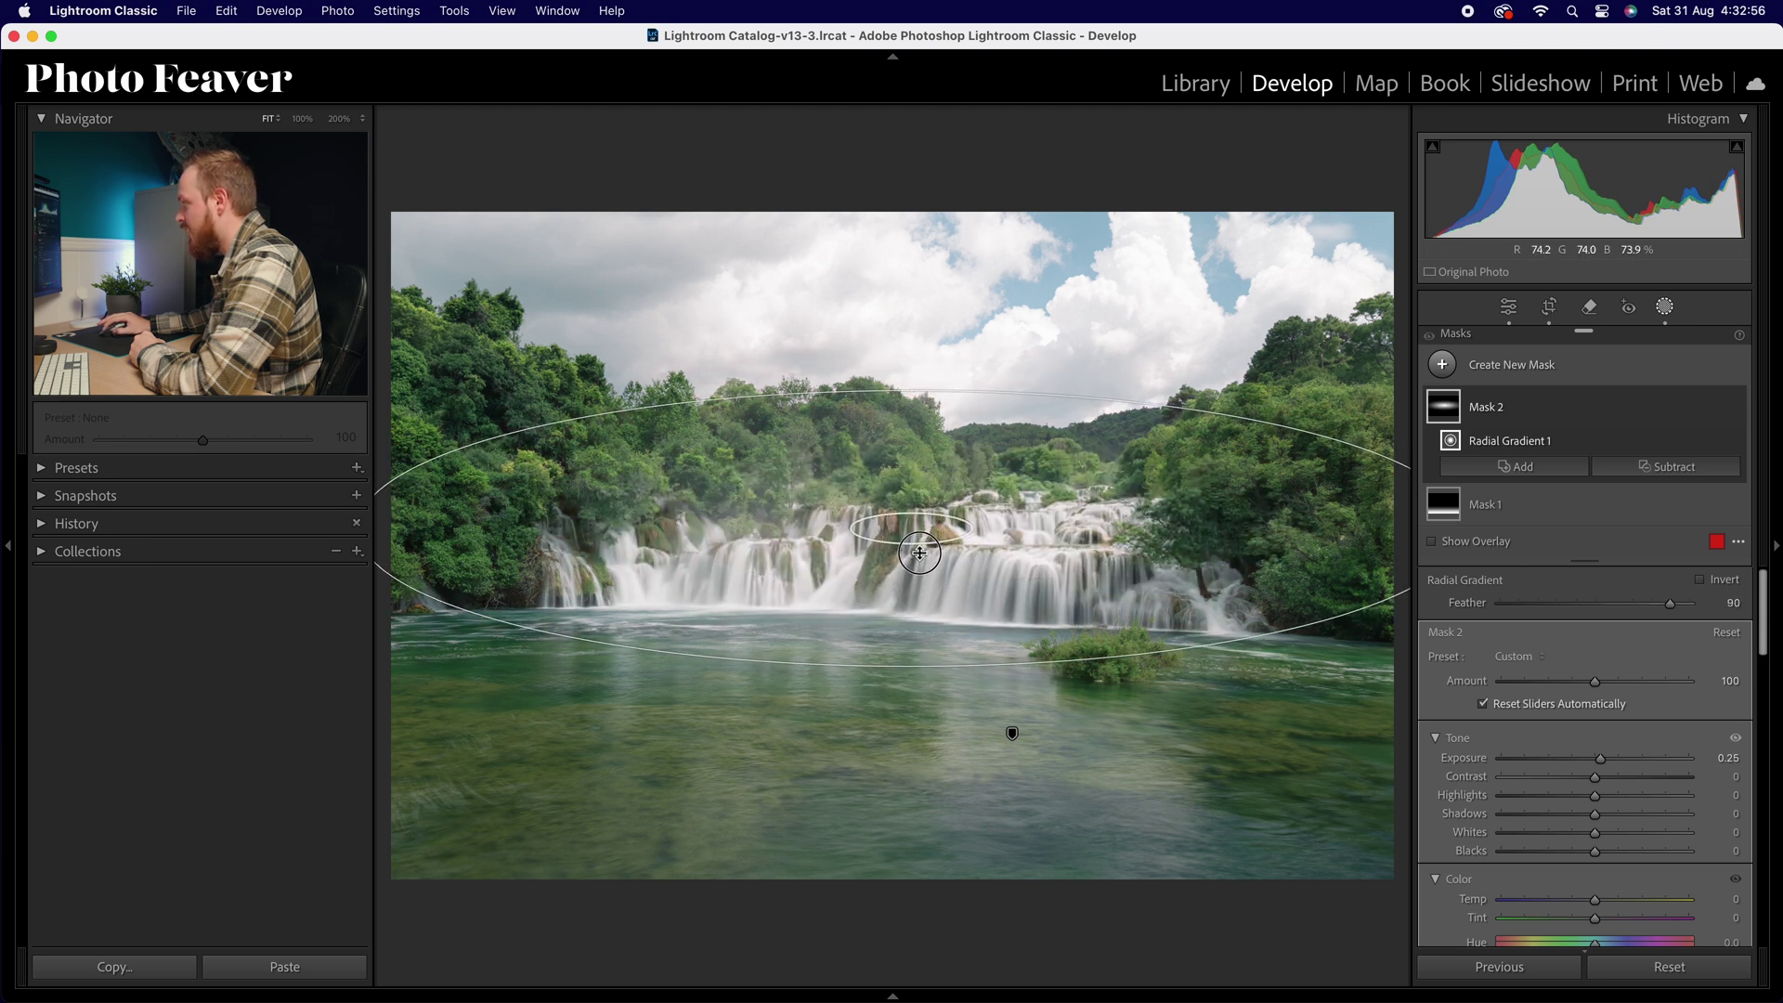
{"action": "scroll", "coordinate": [927, 535], "scroll_direction": "up", "scroll_amount": 1}
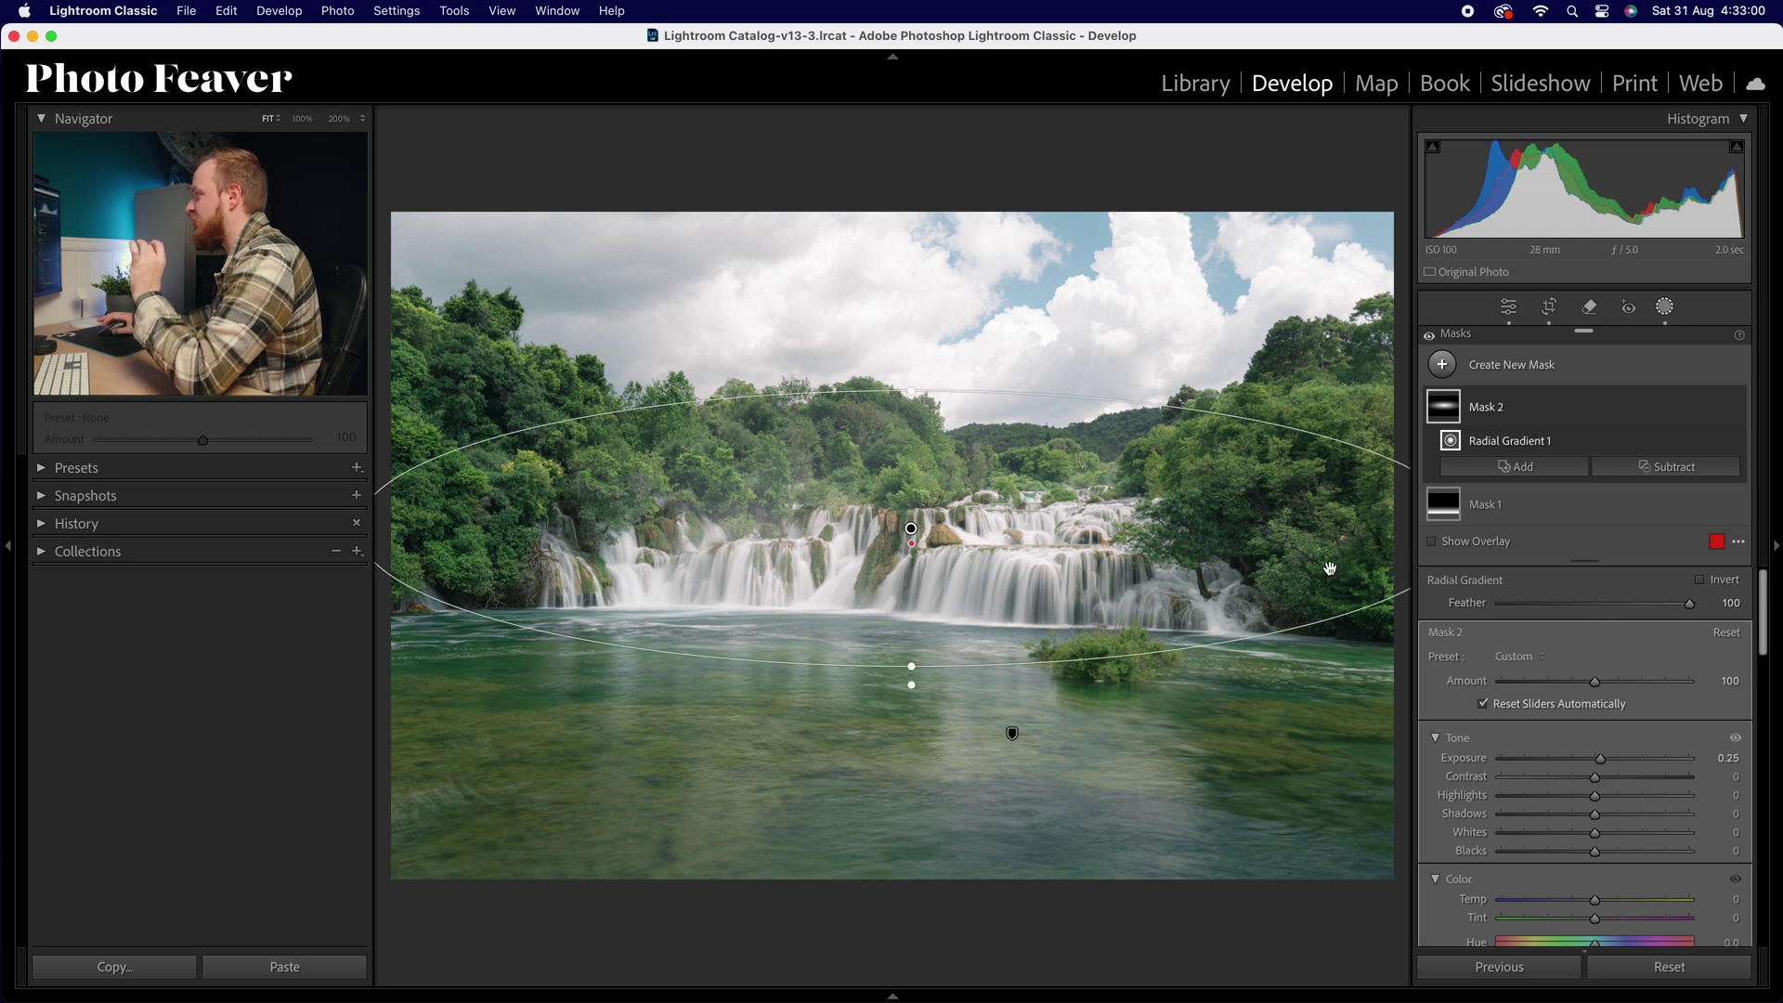
{"action": "left_click_drag", "start_coordinate": [1216, 555], "coordinate": [1212, 554]}
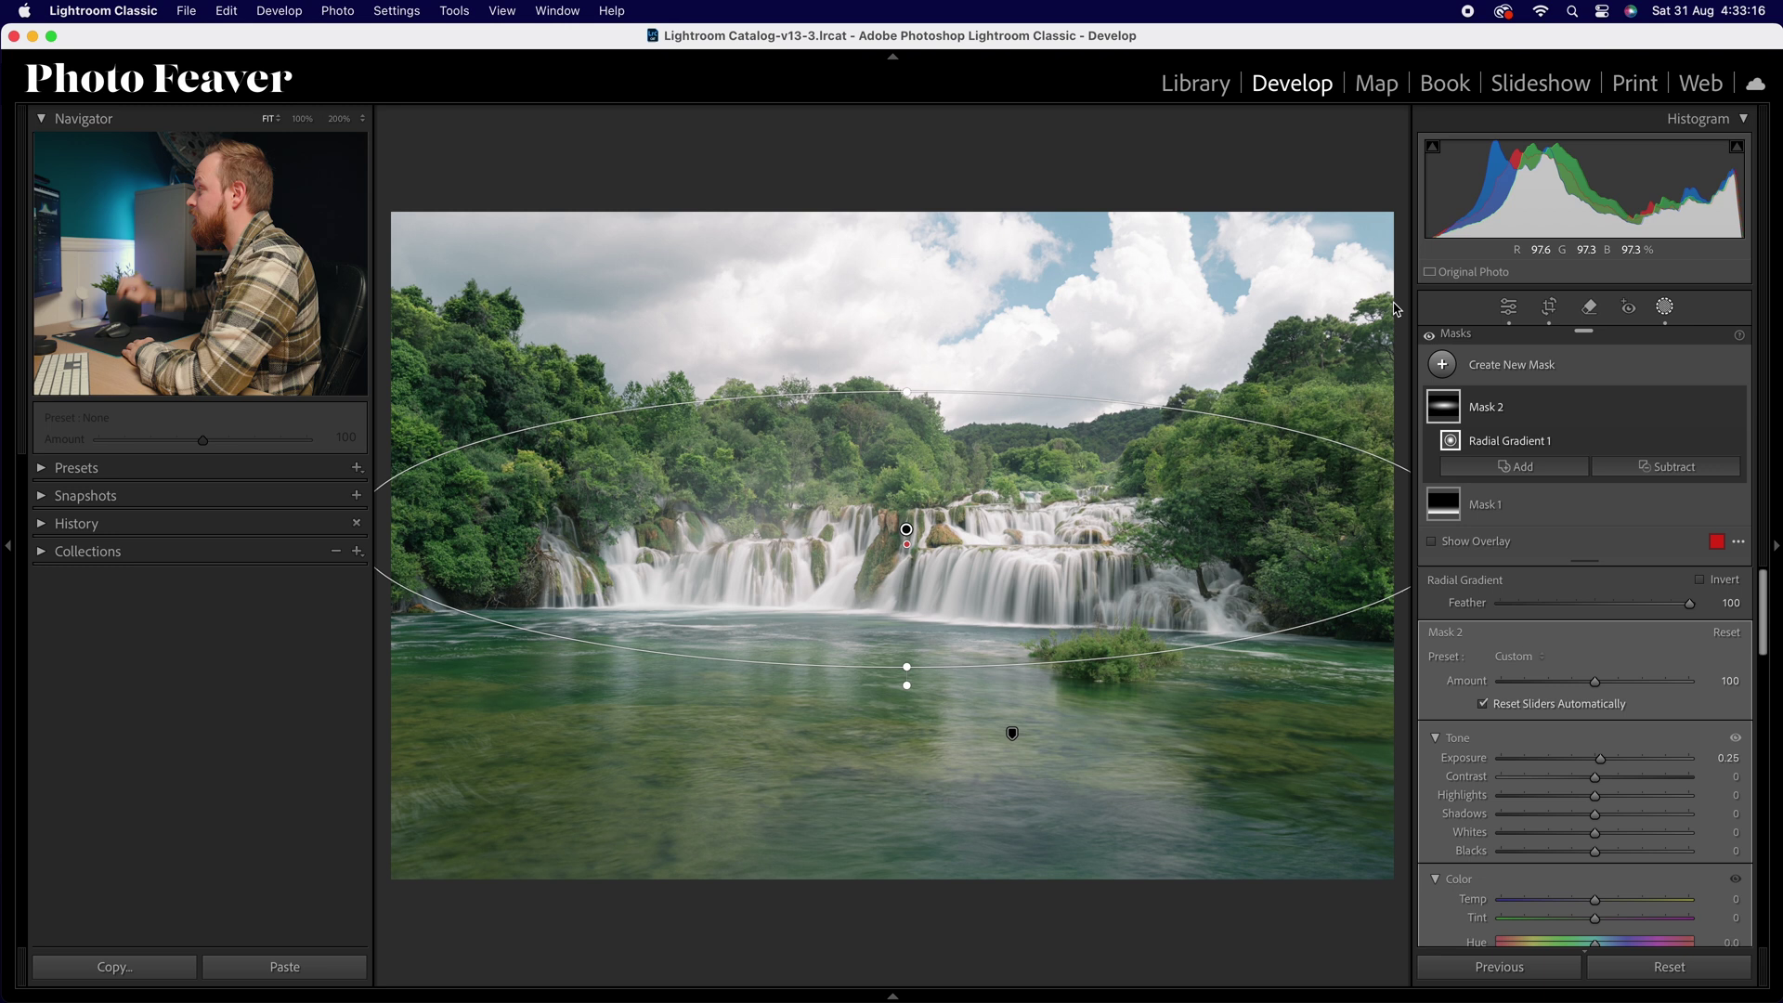
Add a new radial gradient in the upper-right corner, stretched across most of the sky
{"action": "left_click", "coordinate": [1444, 366]}
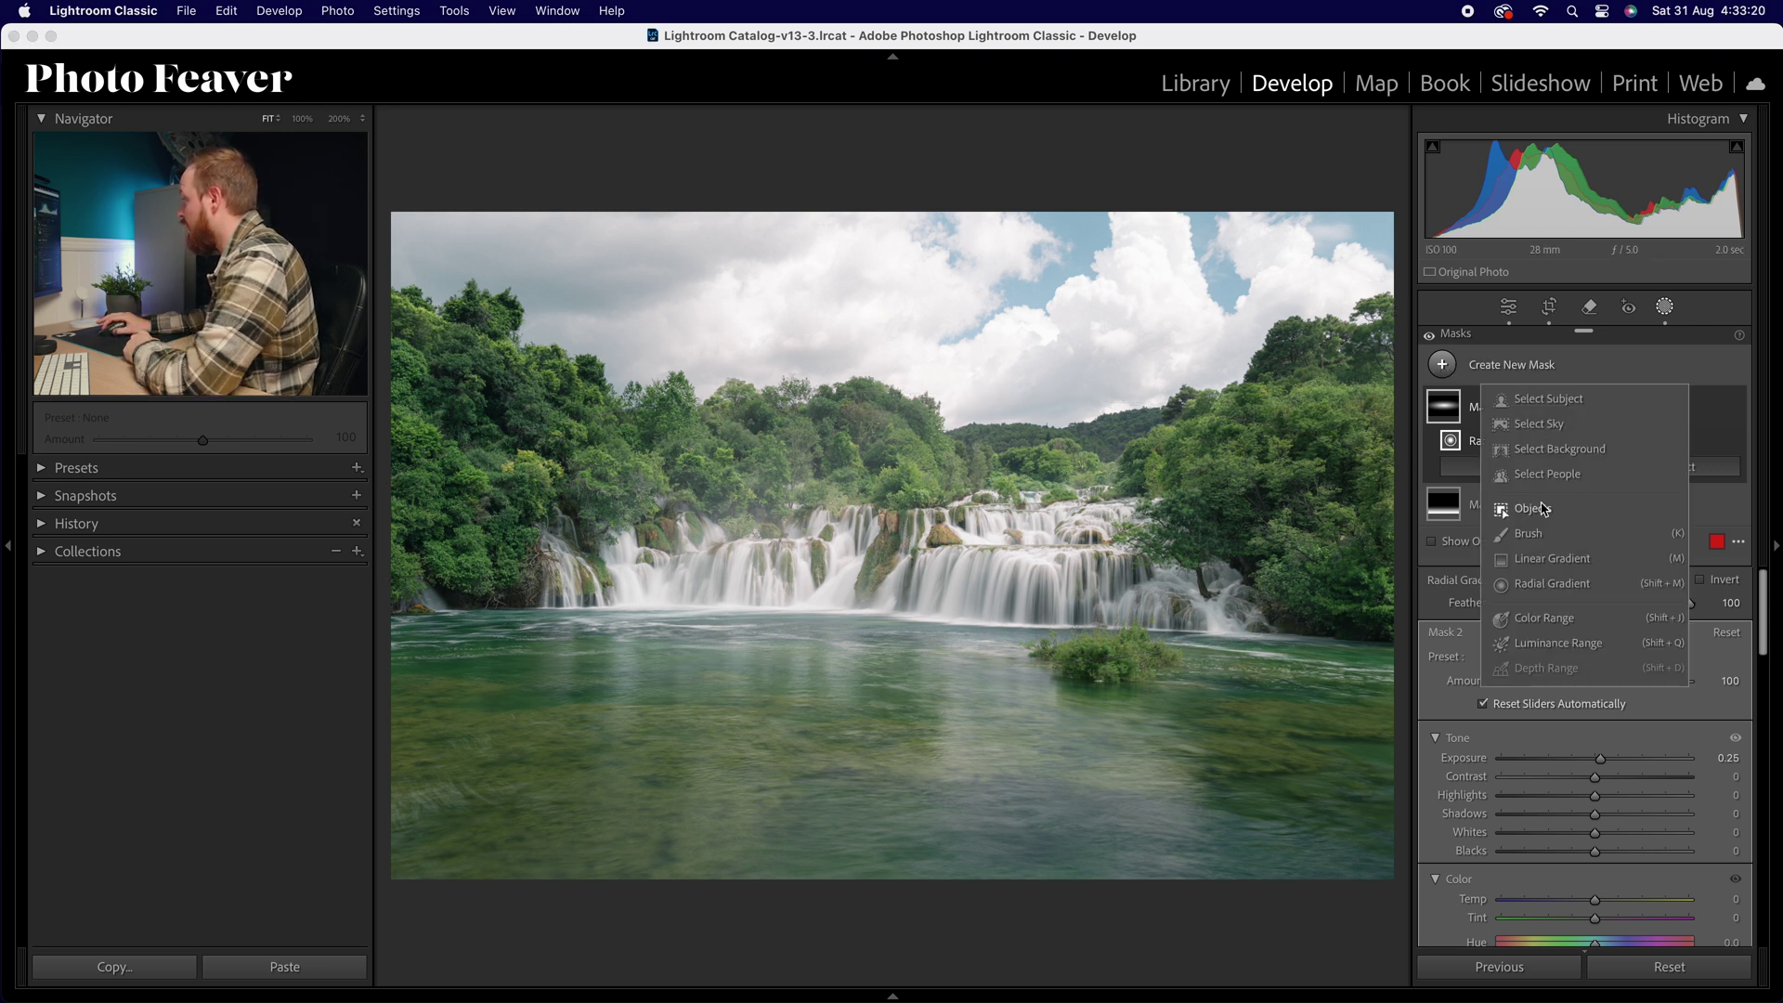
{"action": "left_click", "coordinate": [1550, 583]}
{"action": "left_click_drag", "start_coordinate": [847, 390], "coordinate": [1243, 789]}
{"action": "left_click_drag", "start_coordinate": [746, 604], "coordinate": [1286, 427]}
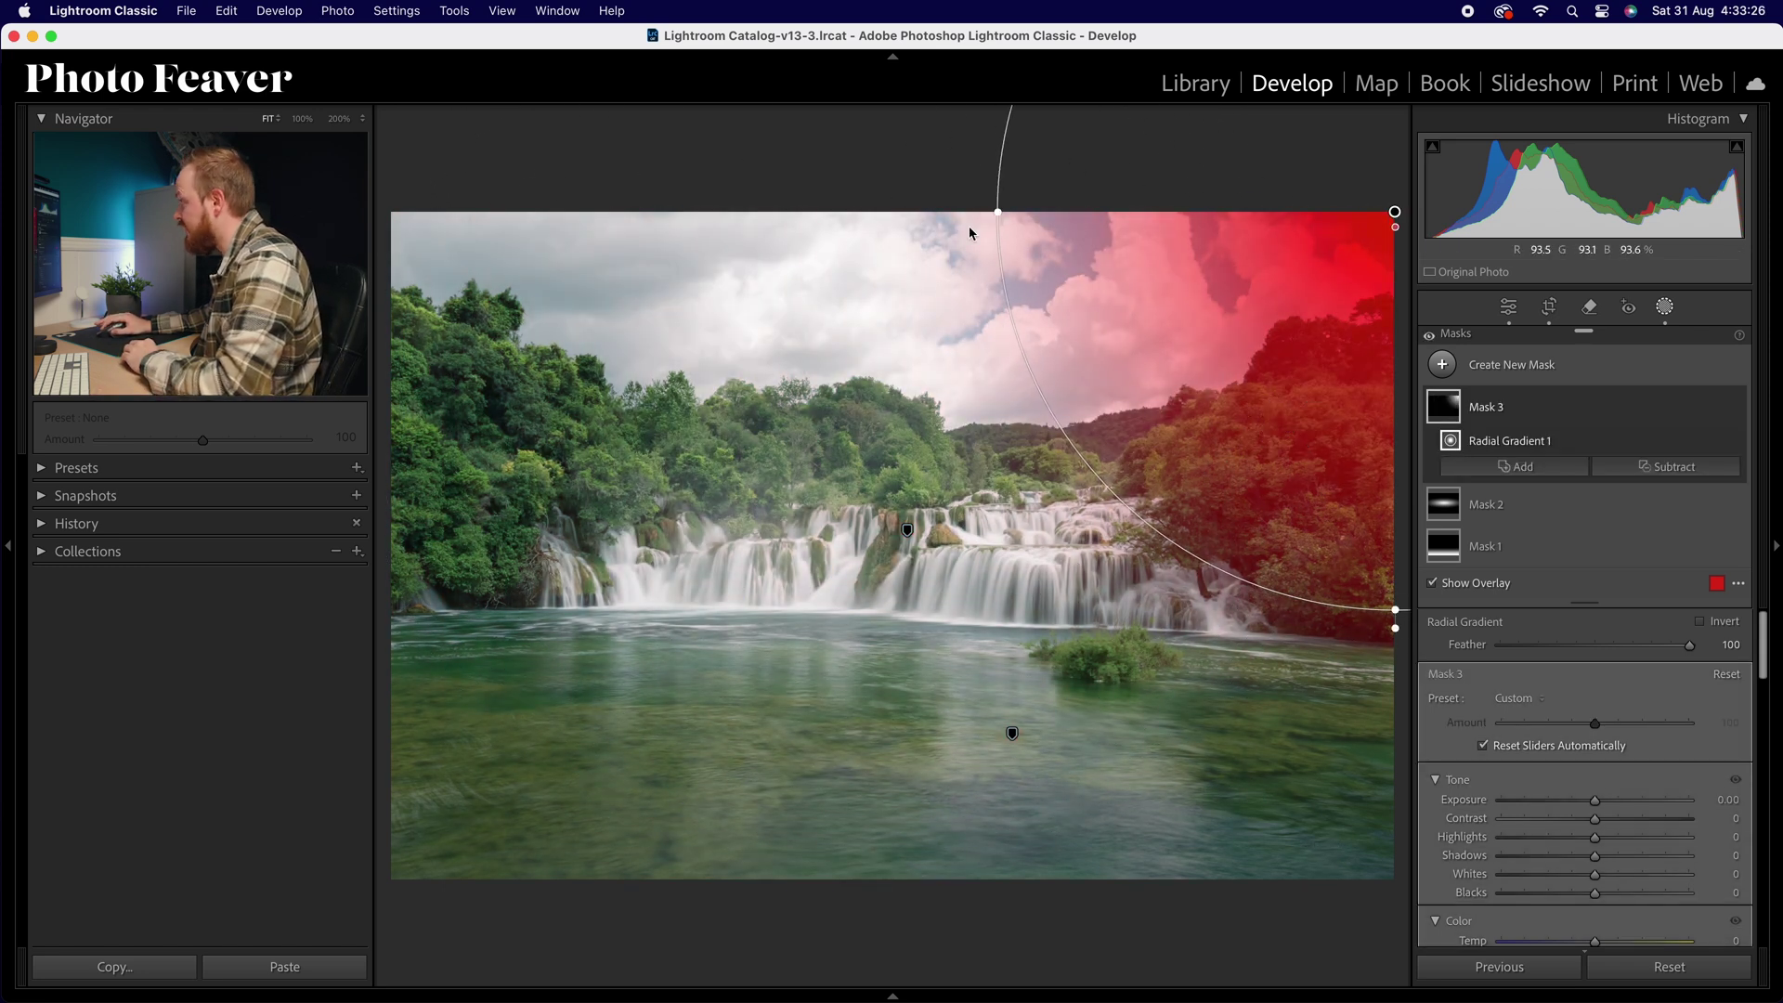
{"action": "left_click_drag", "start_coordinate": [993, 212], "coordinate": [676, 220]}
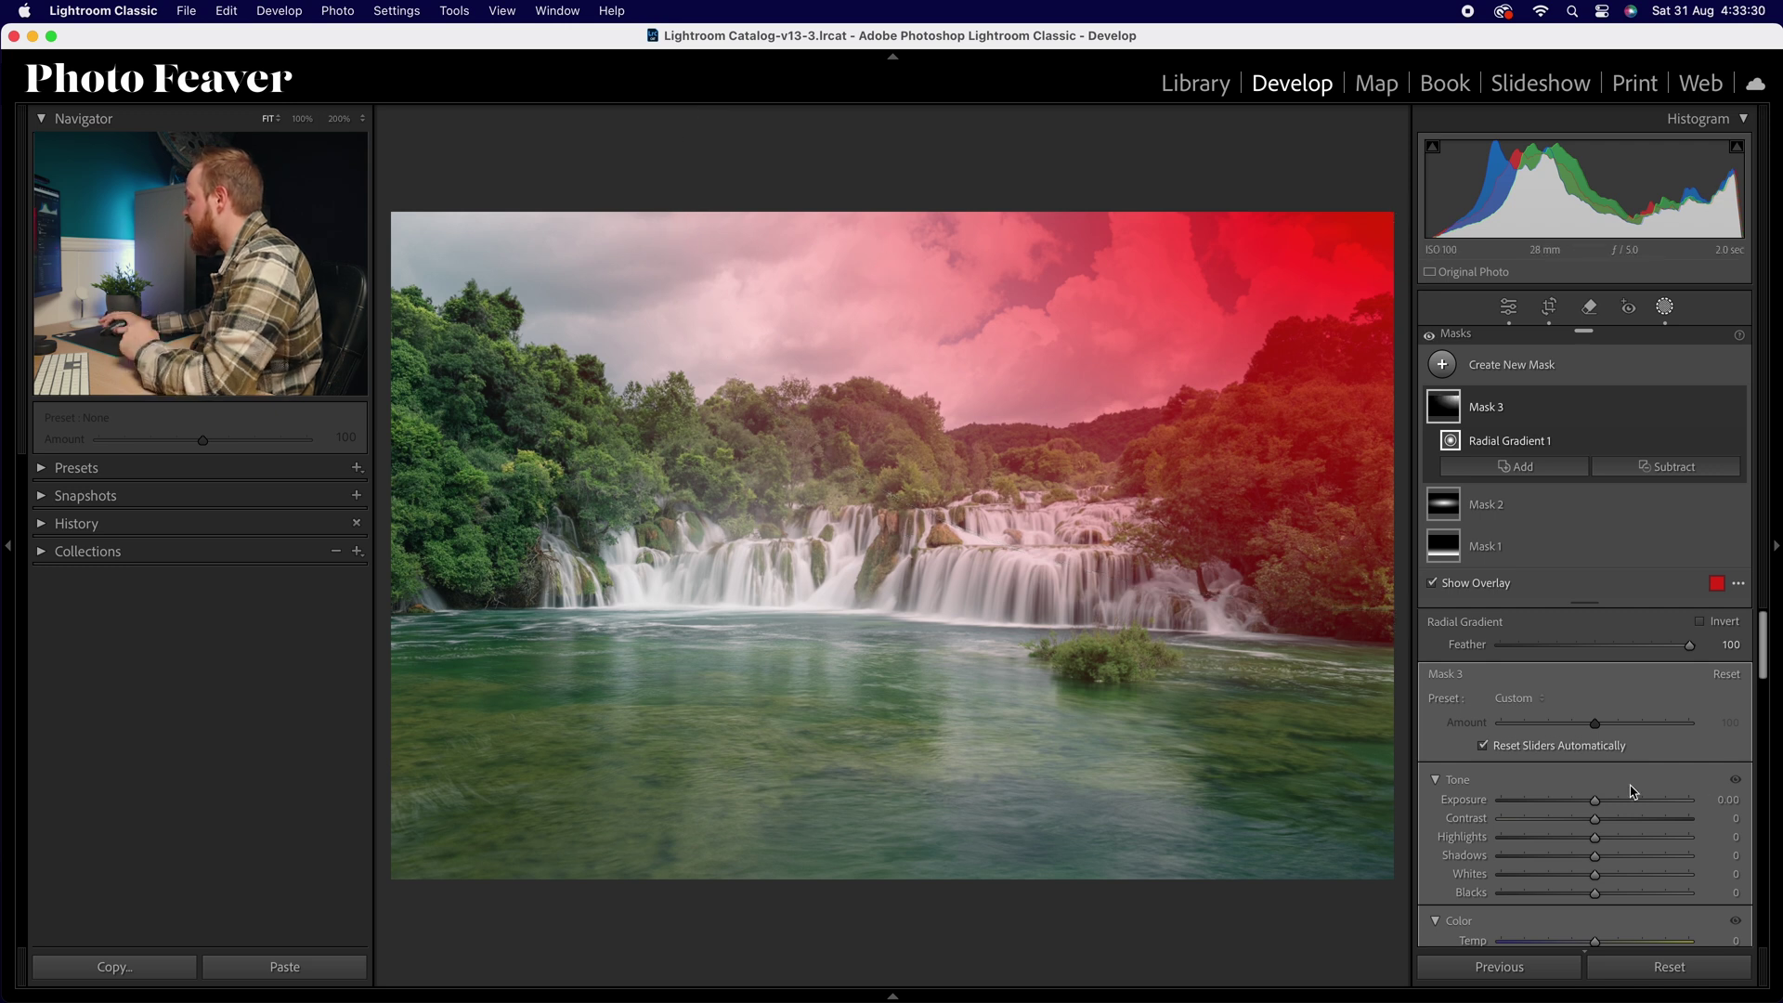
Hide the mask overlay and give the glow Exposure 0.50 and Temp 20
{"action": "scroll", "coordinate": [1612, 785], "scroll_direction": "down", "scroll_amount": 2}
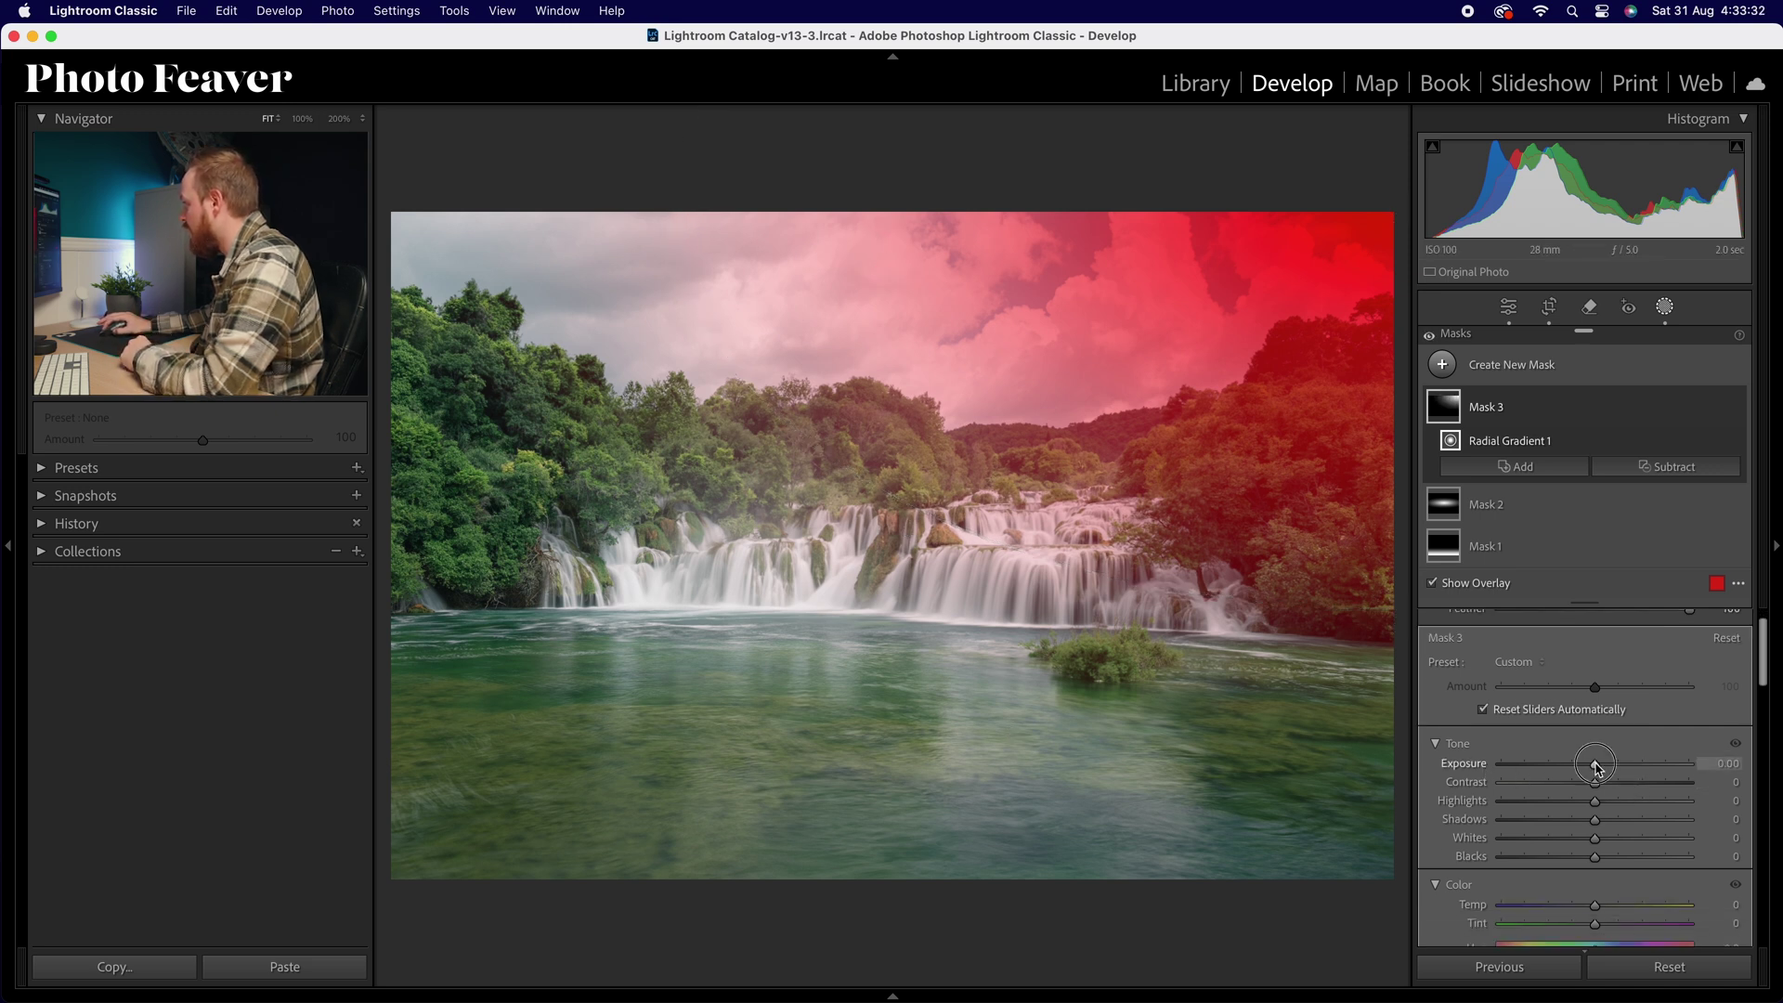
{"action": "key", "text": "o"}
{"action": "left_click_drag", "start_coordinate": [1597, 769], "coordinate": [1606, 769]}
{"action": "left_click", "coordinate": [1721, 761]}
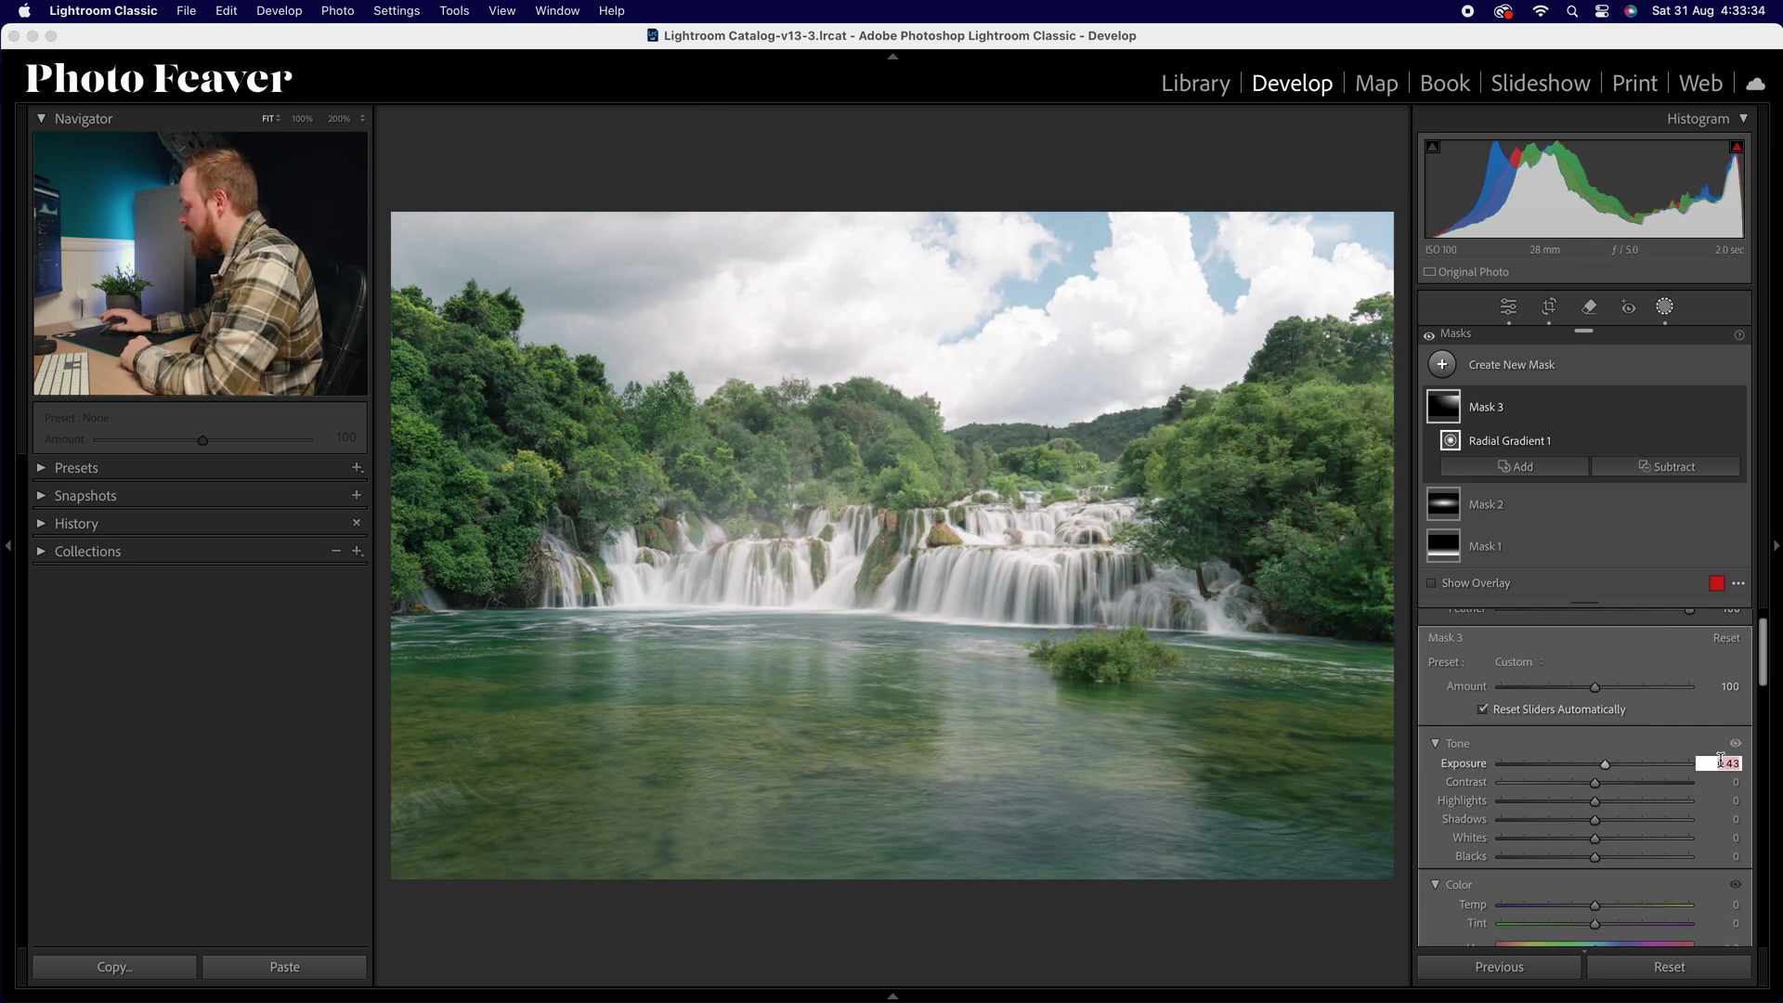
{"action": "type", "text": "0.5"}
{"action": "key", "text": "Return"}
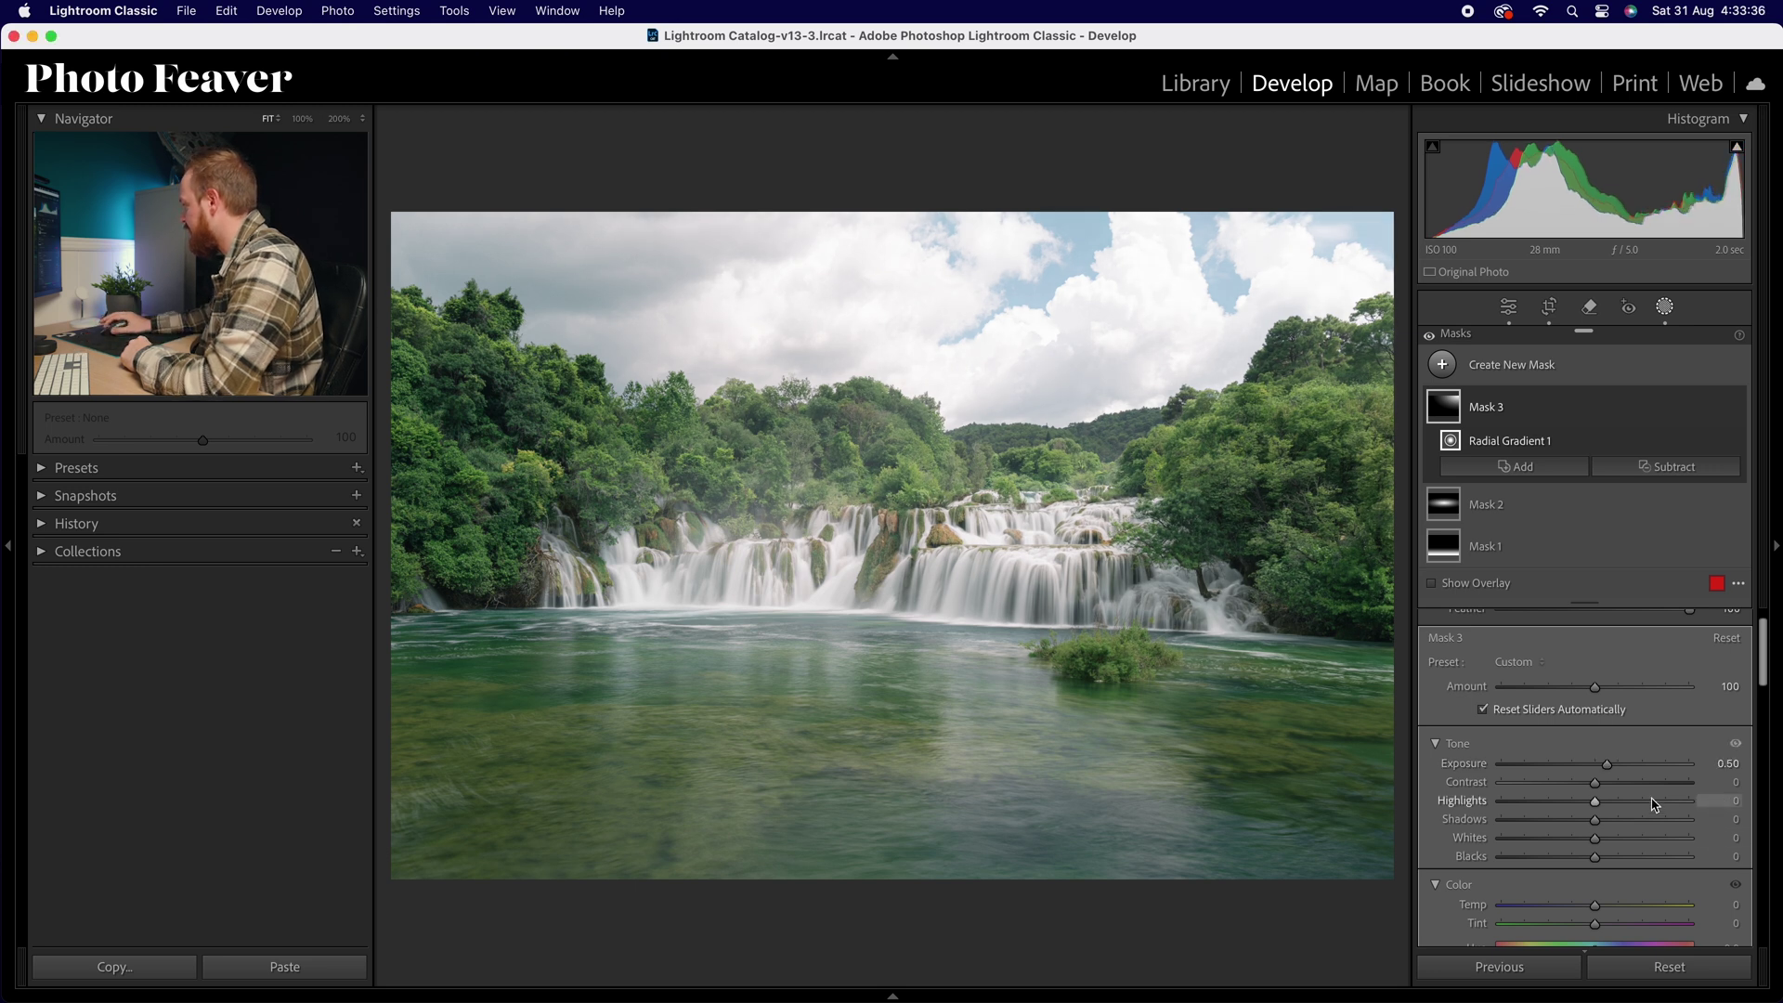
{"action": "scroll", "coordinate": [1654, 805], "scroll_direction": "down", "scroll_amount": 2}
{"action": "left_click", "coordinate": [1737, 857]}
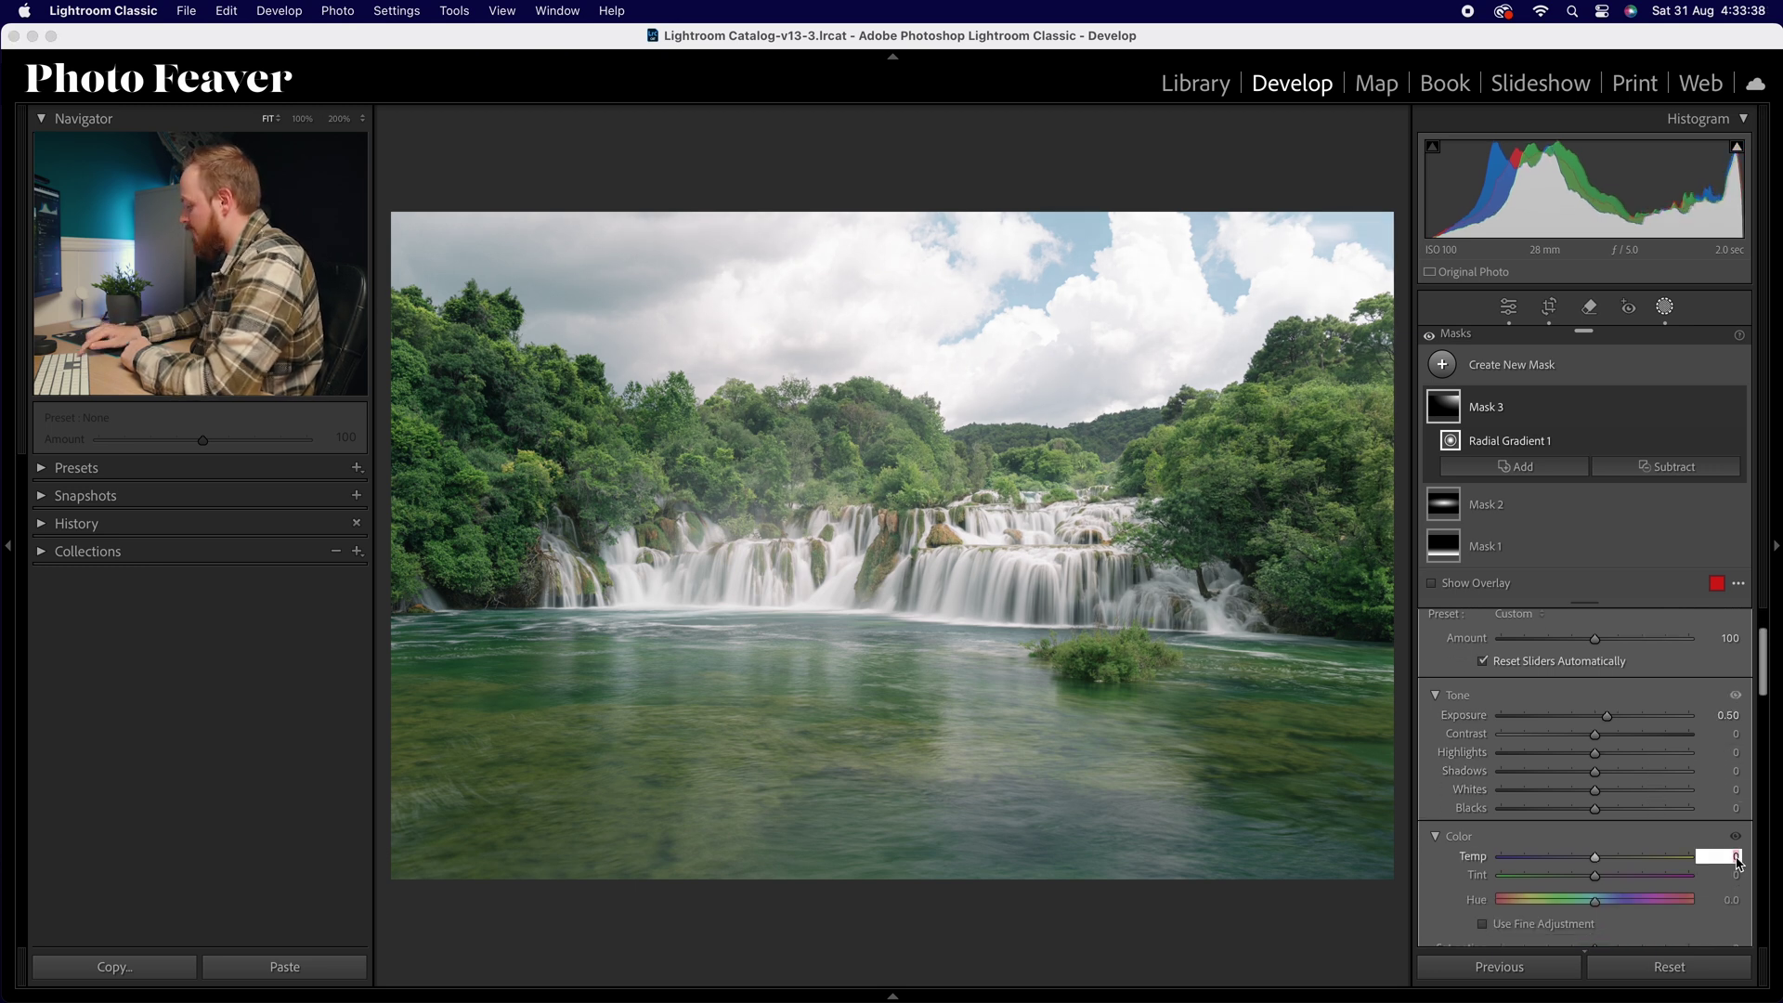
{"action": "type", "text": "20"}
{"action": "key", "text": "Return"}
Set Clarity and Dehaze both to -10 for a hazy look
{"action": "scroll", "coordinate": [1693, 824], "scroll_direction": "down", "scroll_amount": 5}
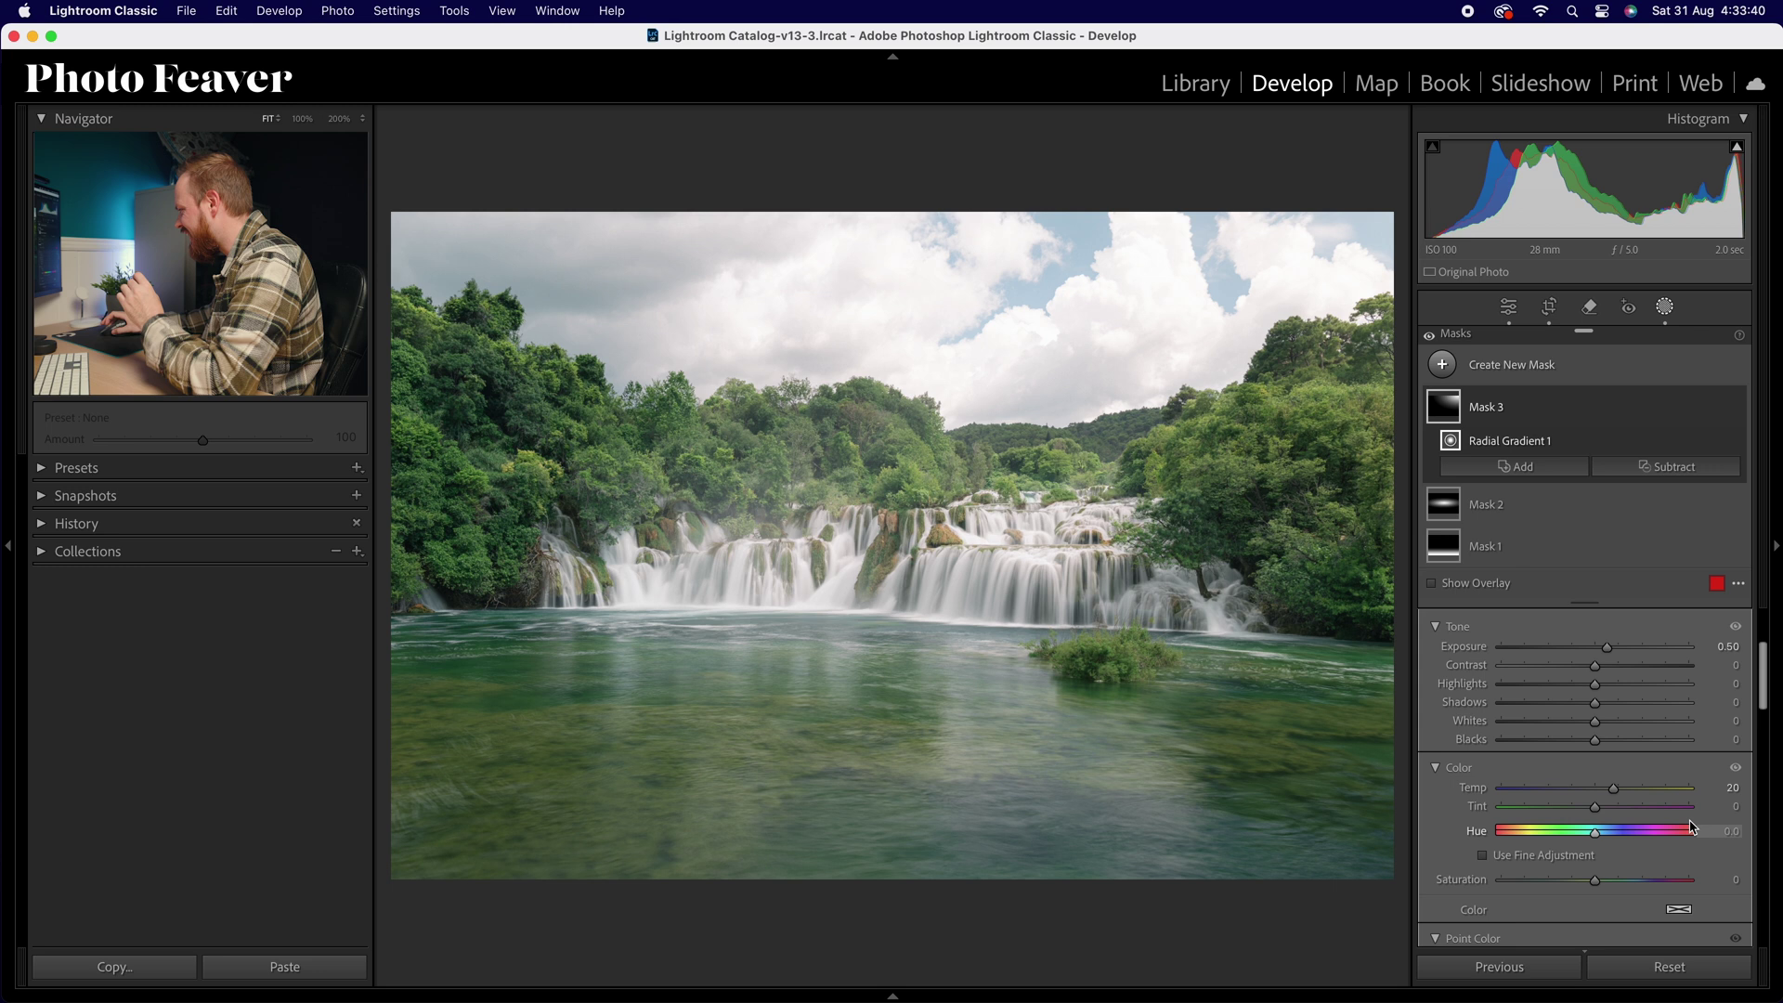
{"action": "scroll", "coordinate": [1692, 824], "scroll_direction": "down", "scroll_amount": 18}
{"action": "scroll", "coordinate": [1696, 821], "scroll_direction": "down", "scroll_amount": 4}
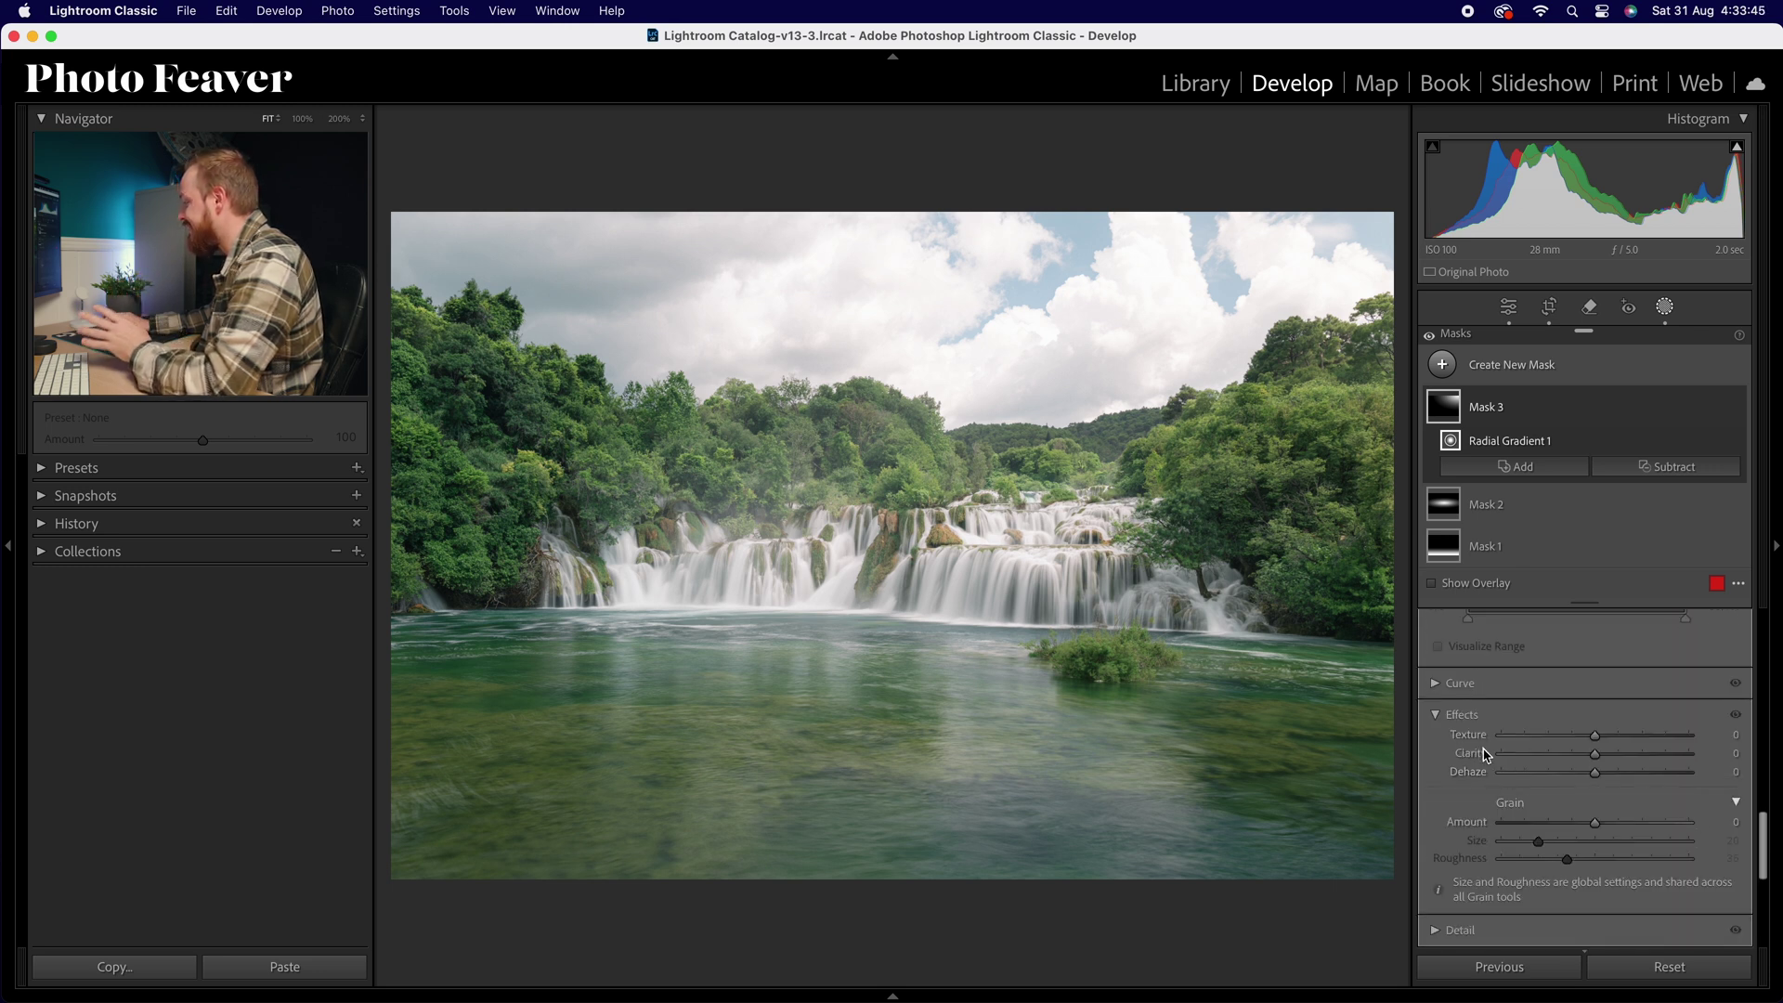
{"action": "left_click", "coordinate": [1727, 754]}
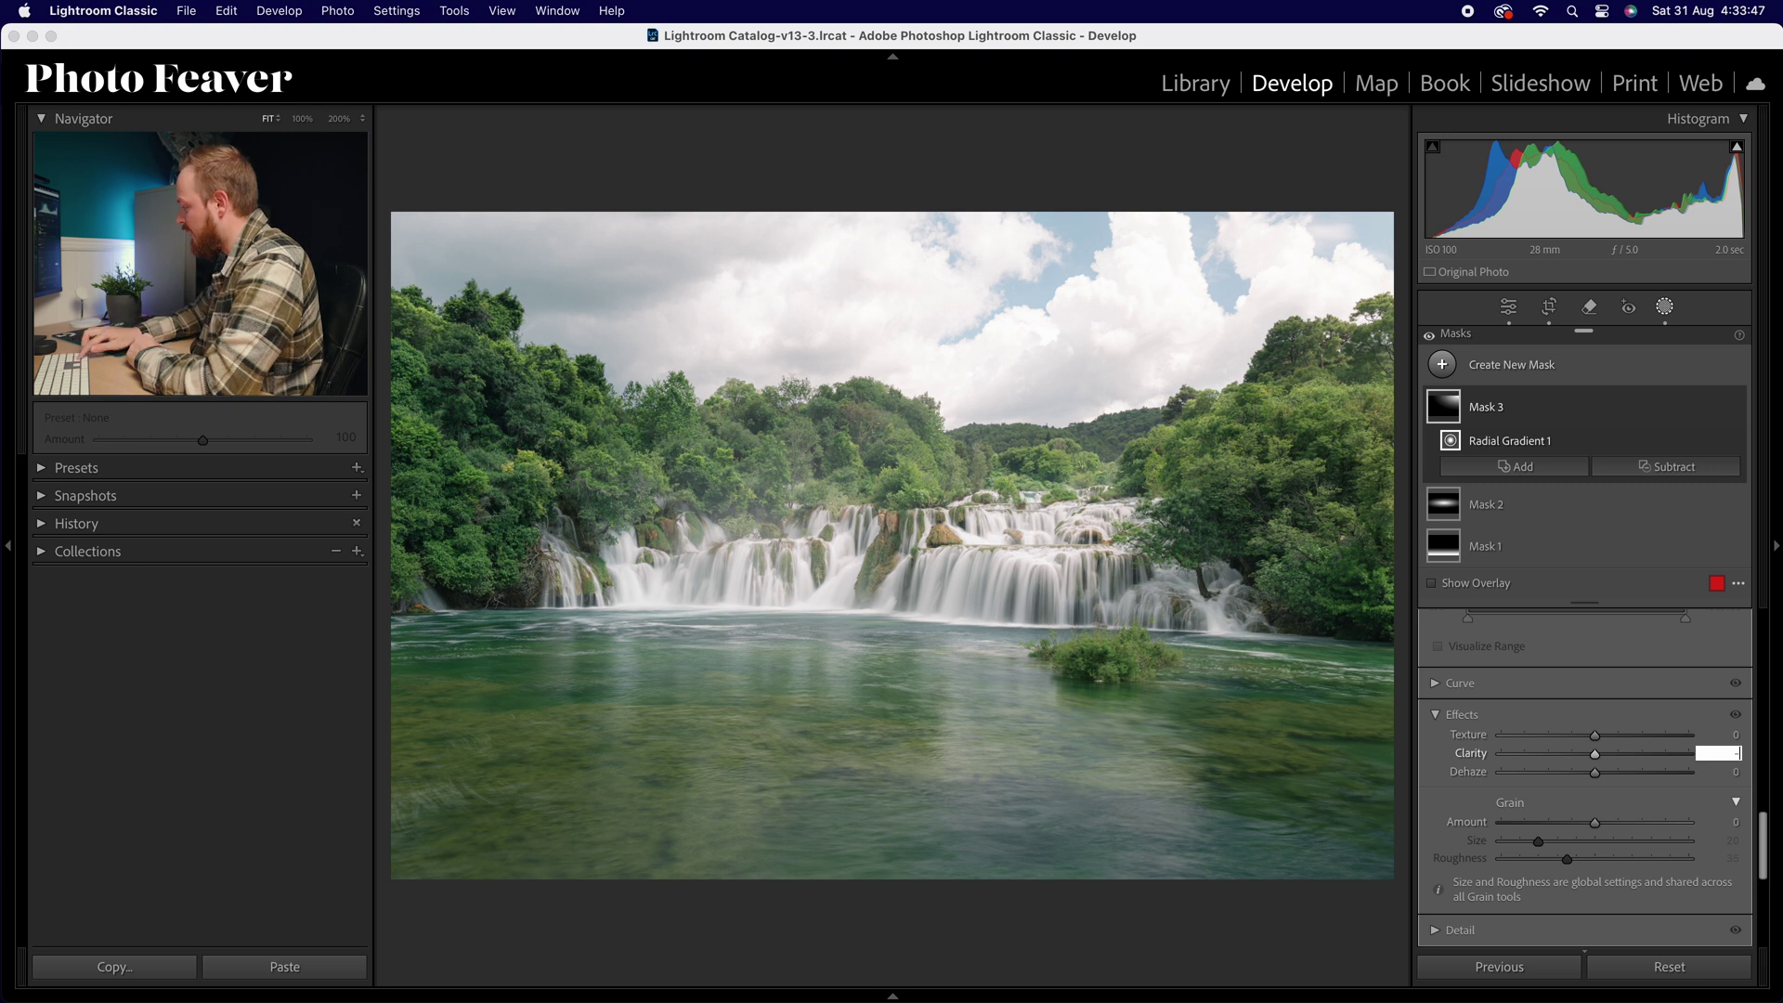
{"action": "key", "text": "Return"}
{"action": "left_click", "coordinate": [1728, 771]}
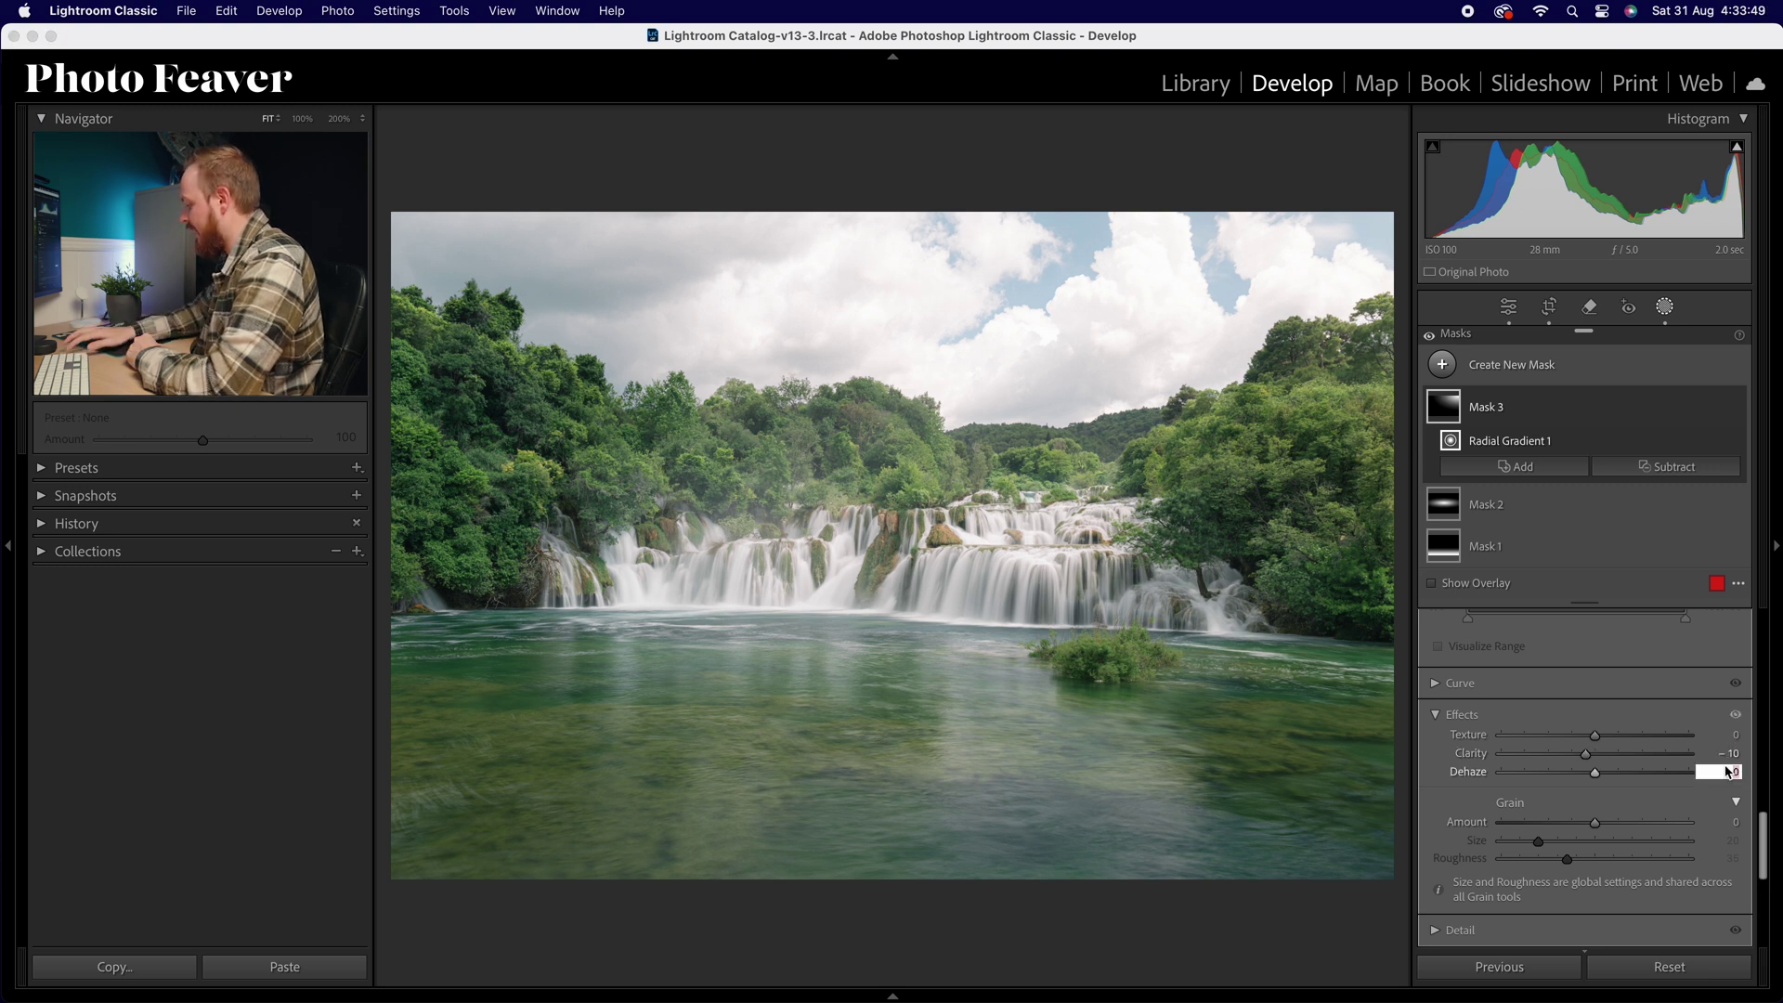
{"action": "type", "text": "-10"}
{"action": "key", "text": "Return"}
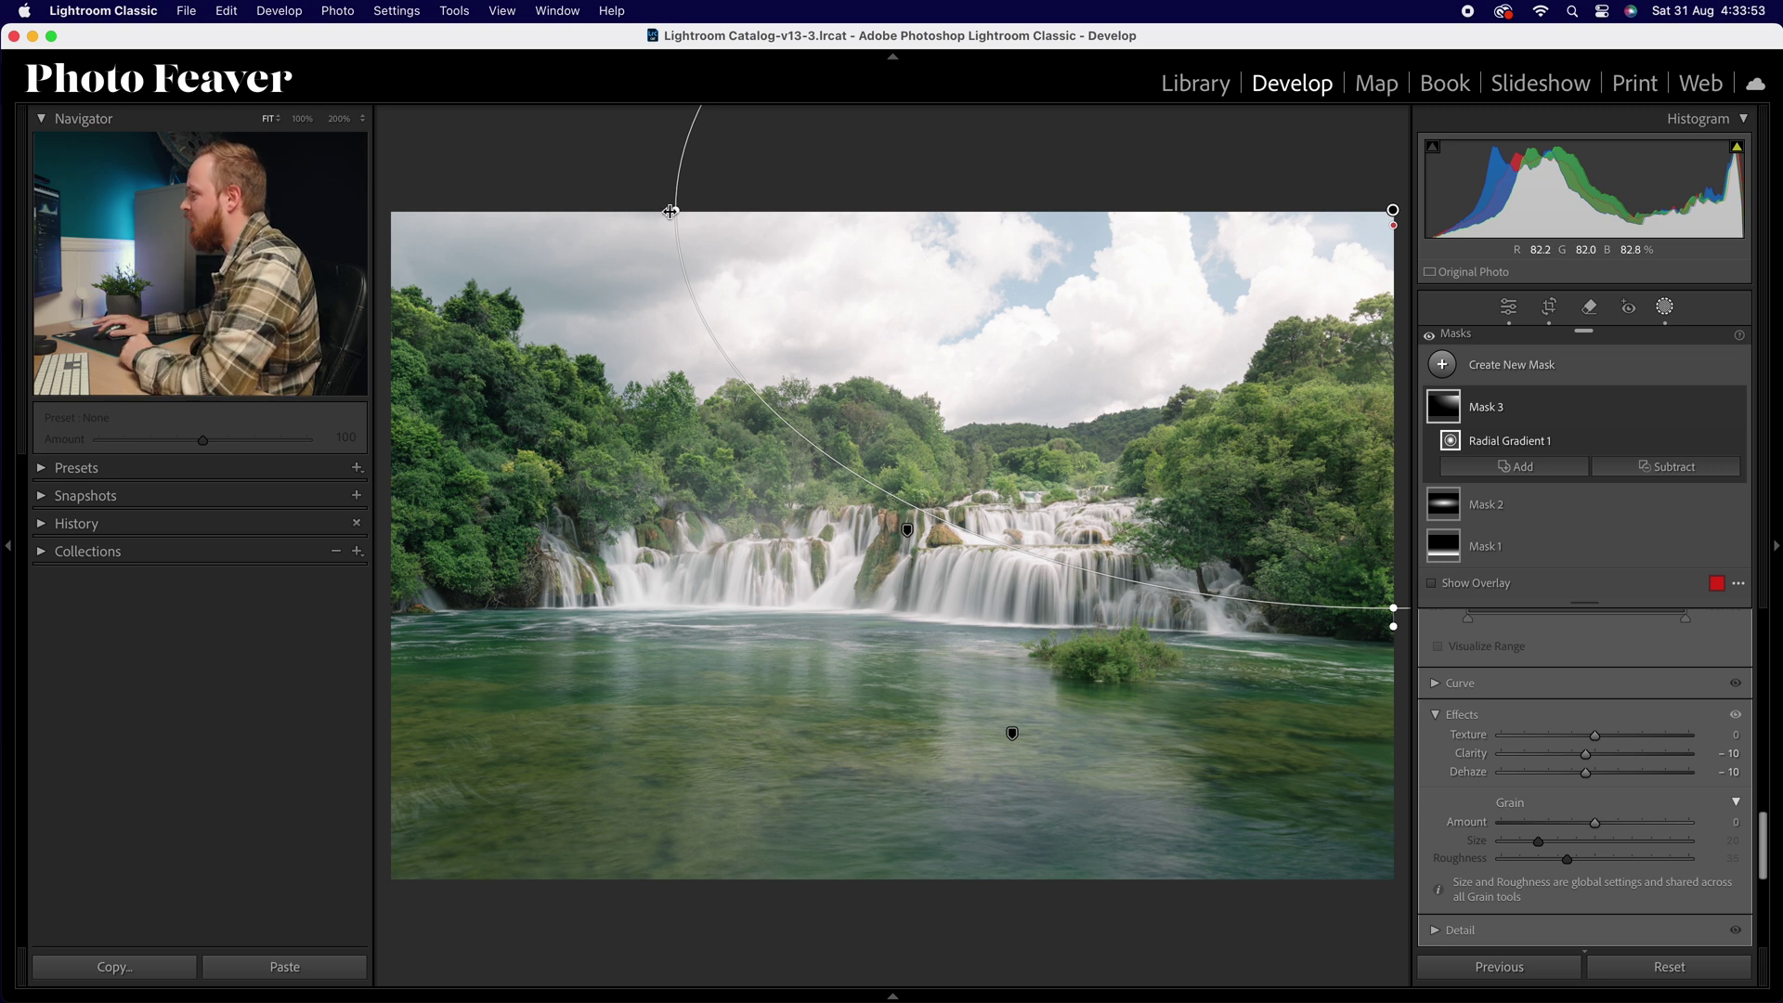
Stretch the glow ellipse leftward past the photo's left edge and rotate it to arc higher
{"action": "left_click_drag", "start_coordinate": [668, 271], "coordinate": [418, 383]}
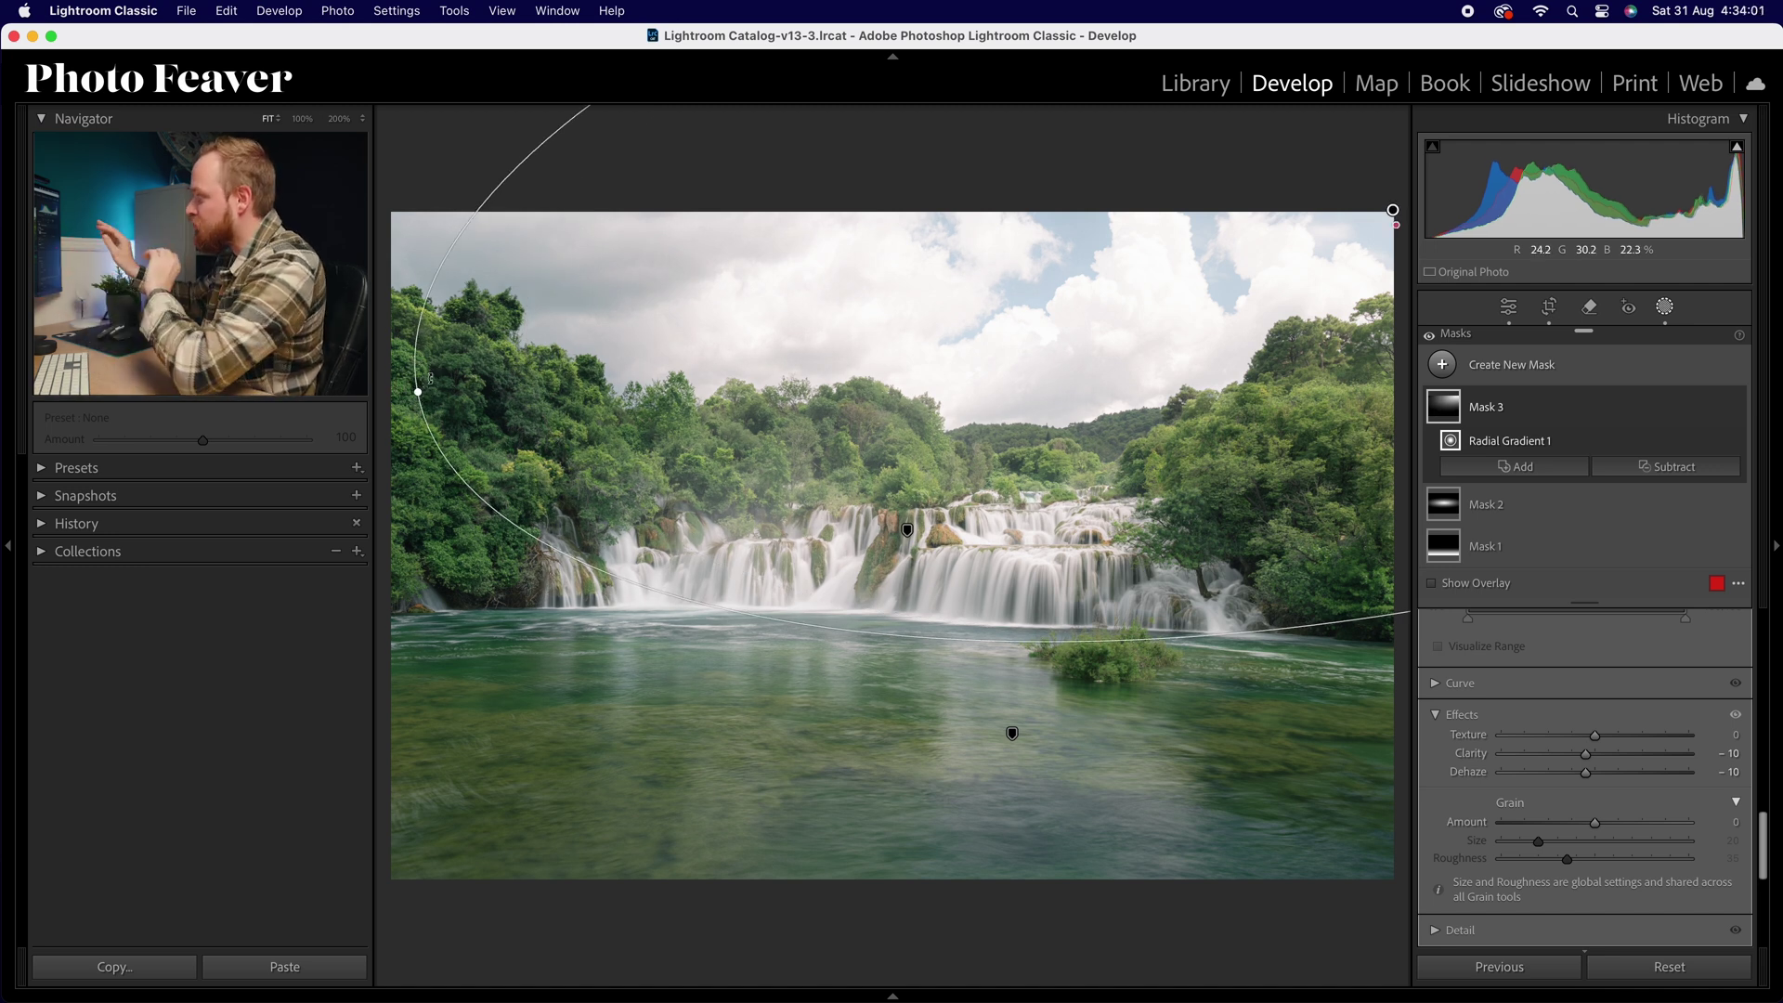
{"action": "left_click_drag", "start_coordinate": [418, 391], "coordinate": [279, 372]}
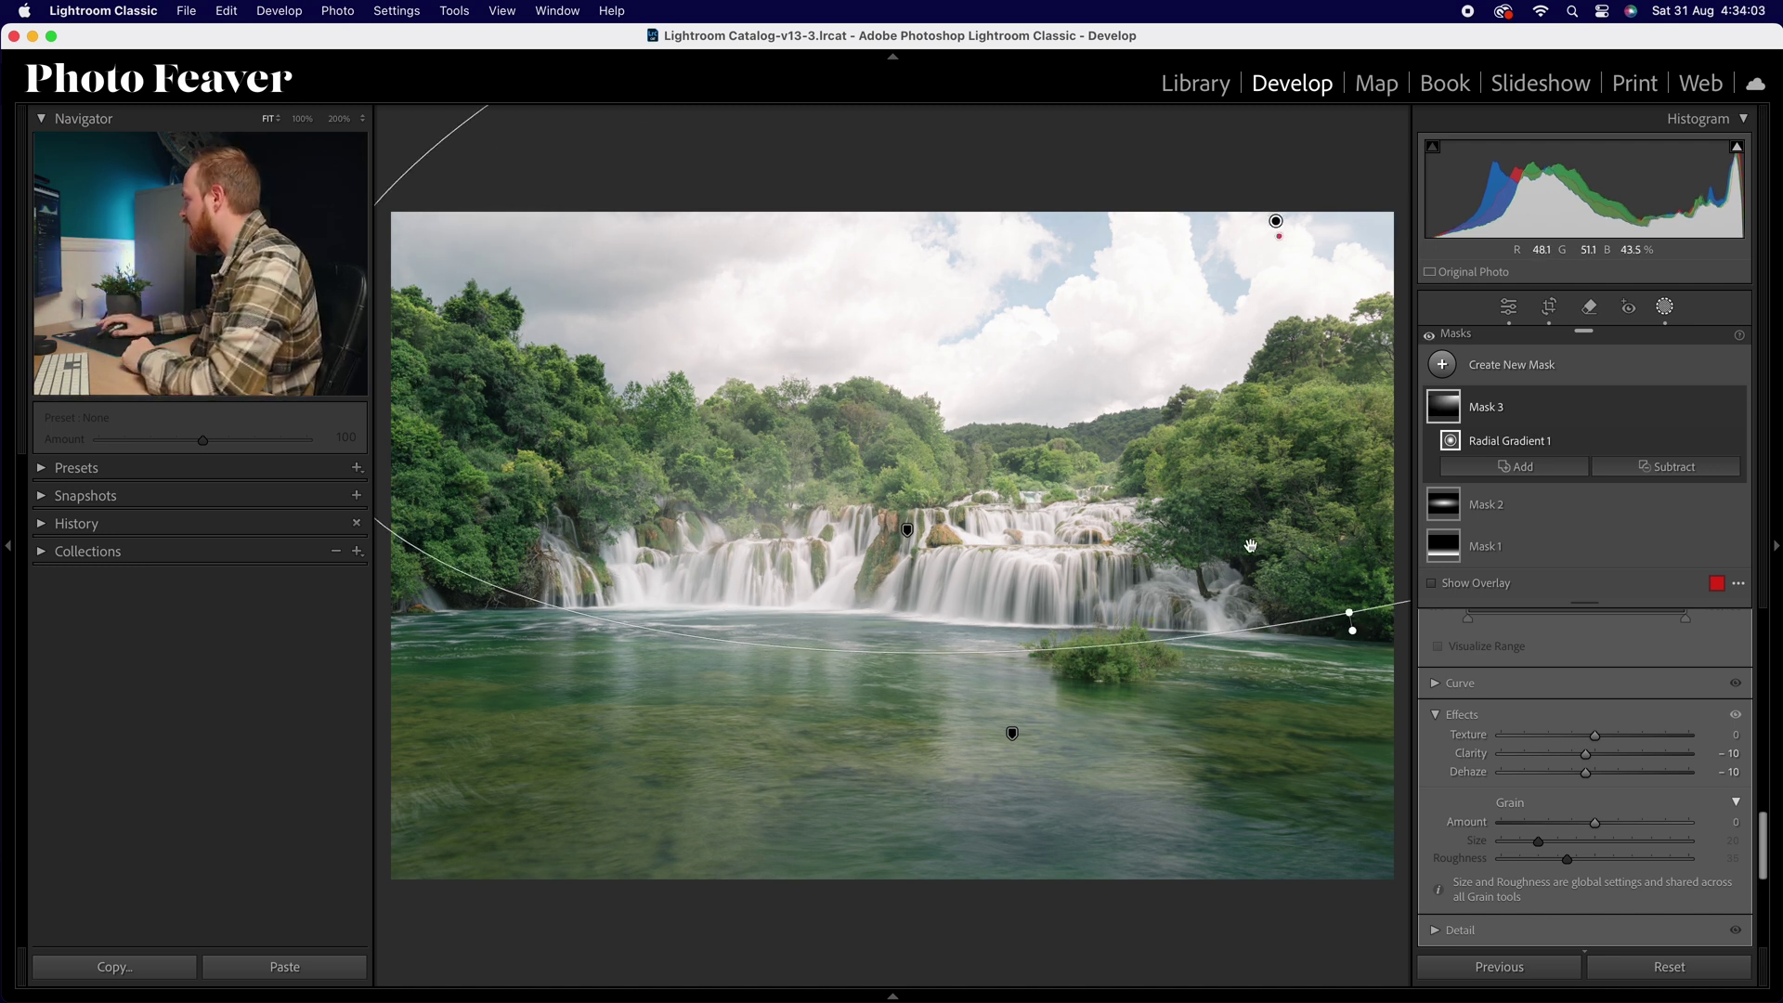
{"action": "left_click_drag", "start_coordinate": [1346, 616], "coordinate": [1242, 470]}
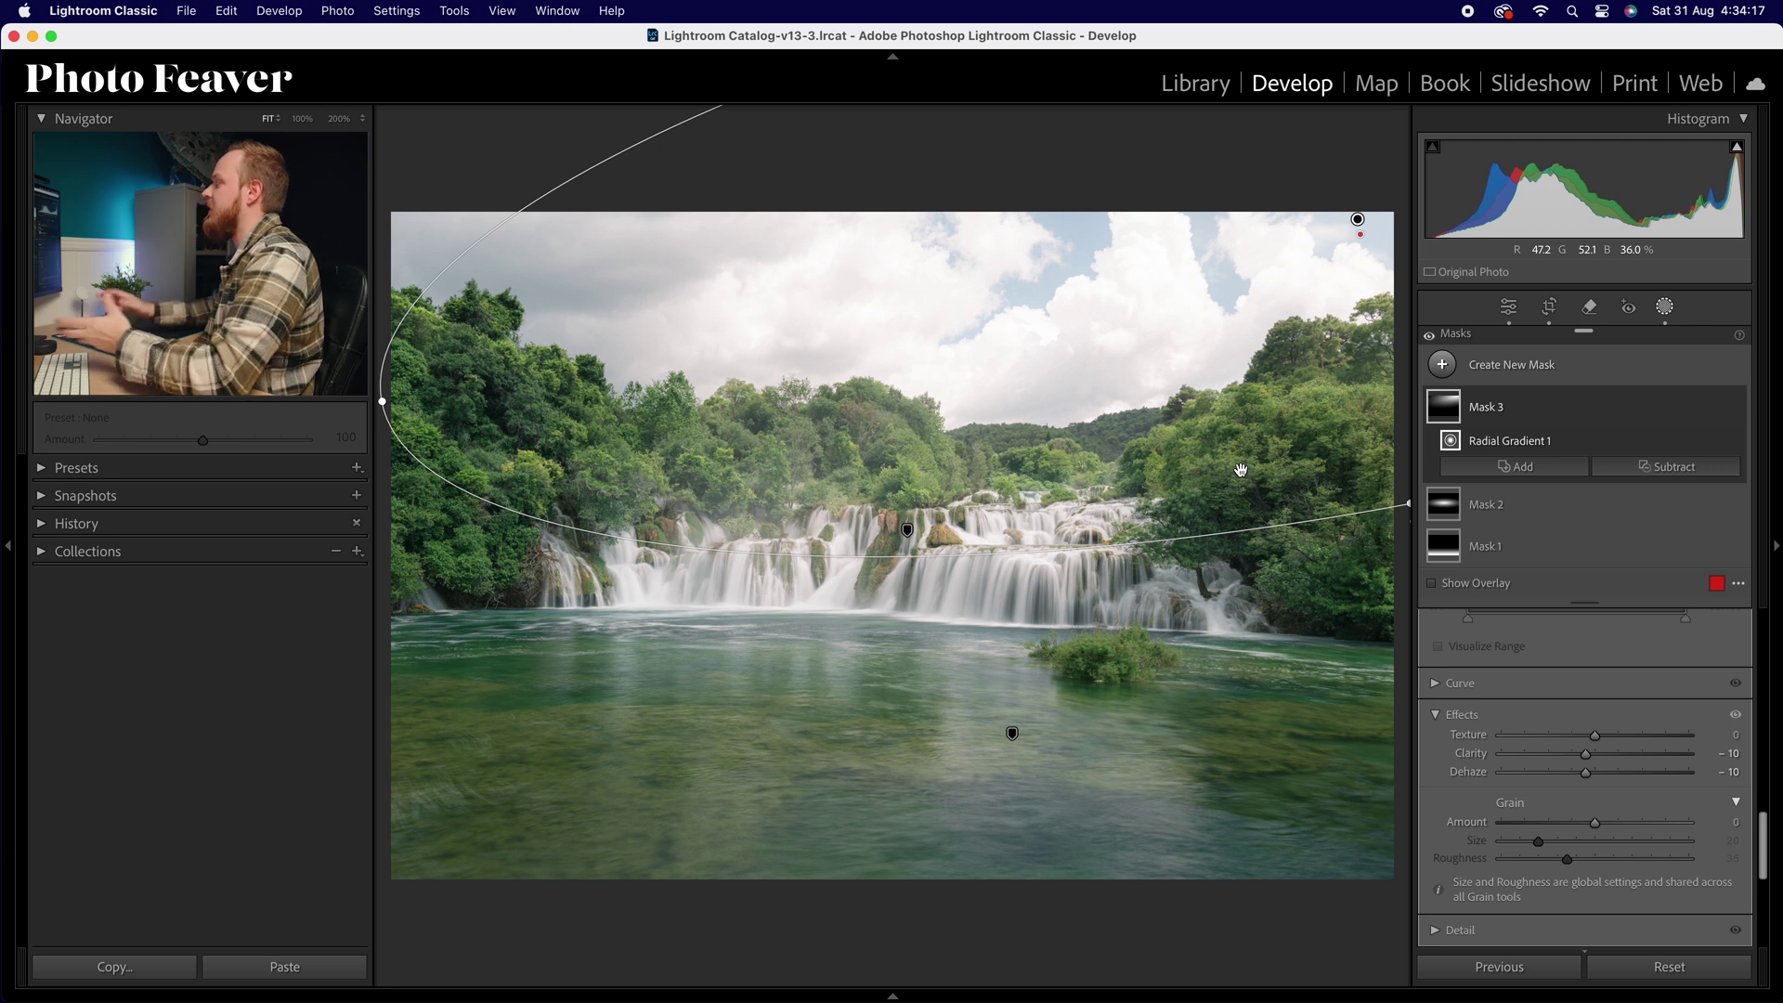
Close Masking, toggle the Before view with backslash, then return to the edited photo
{"action": "left_click", "coordinate": [1508, 307]}
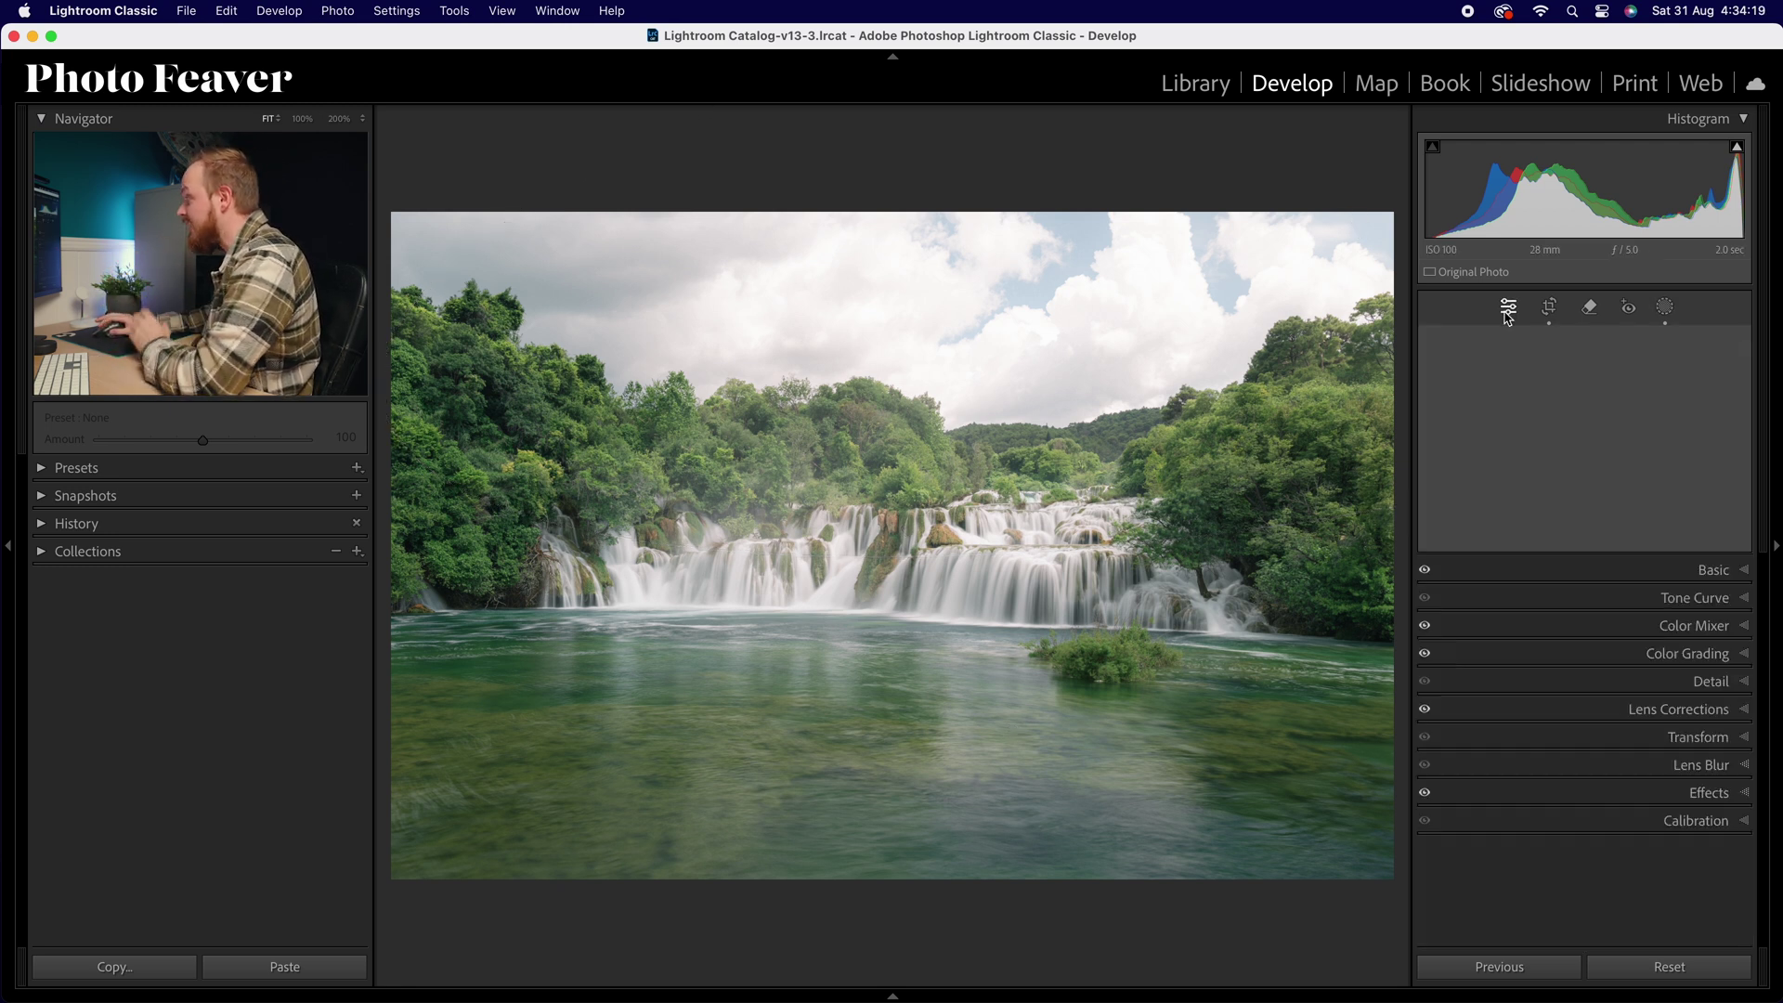
{"action": "key", "text": "backslash"}
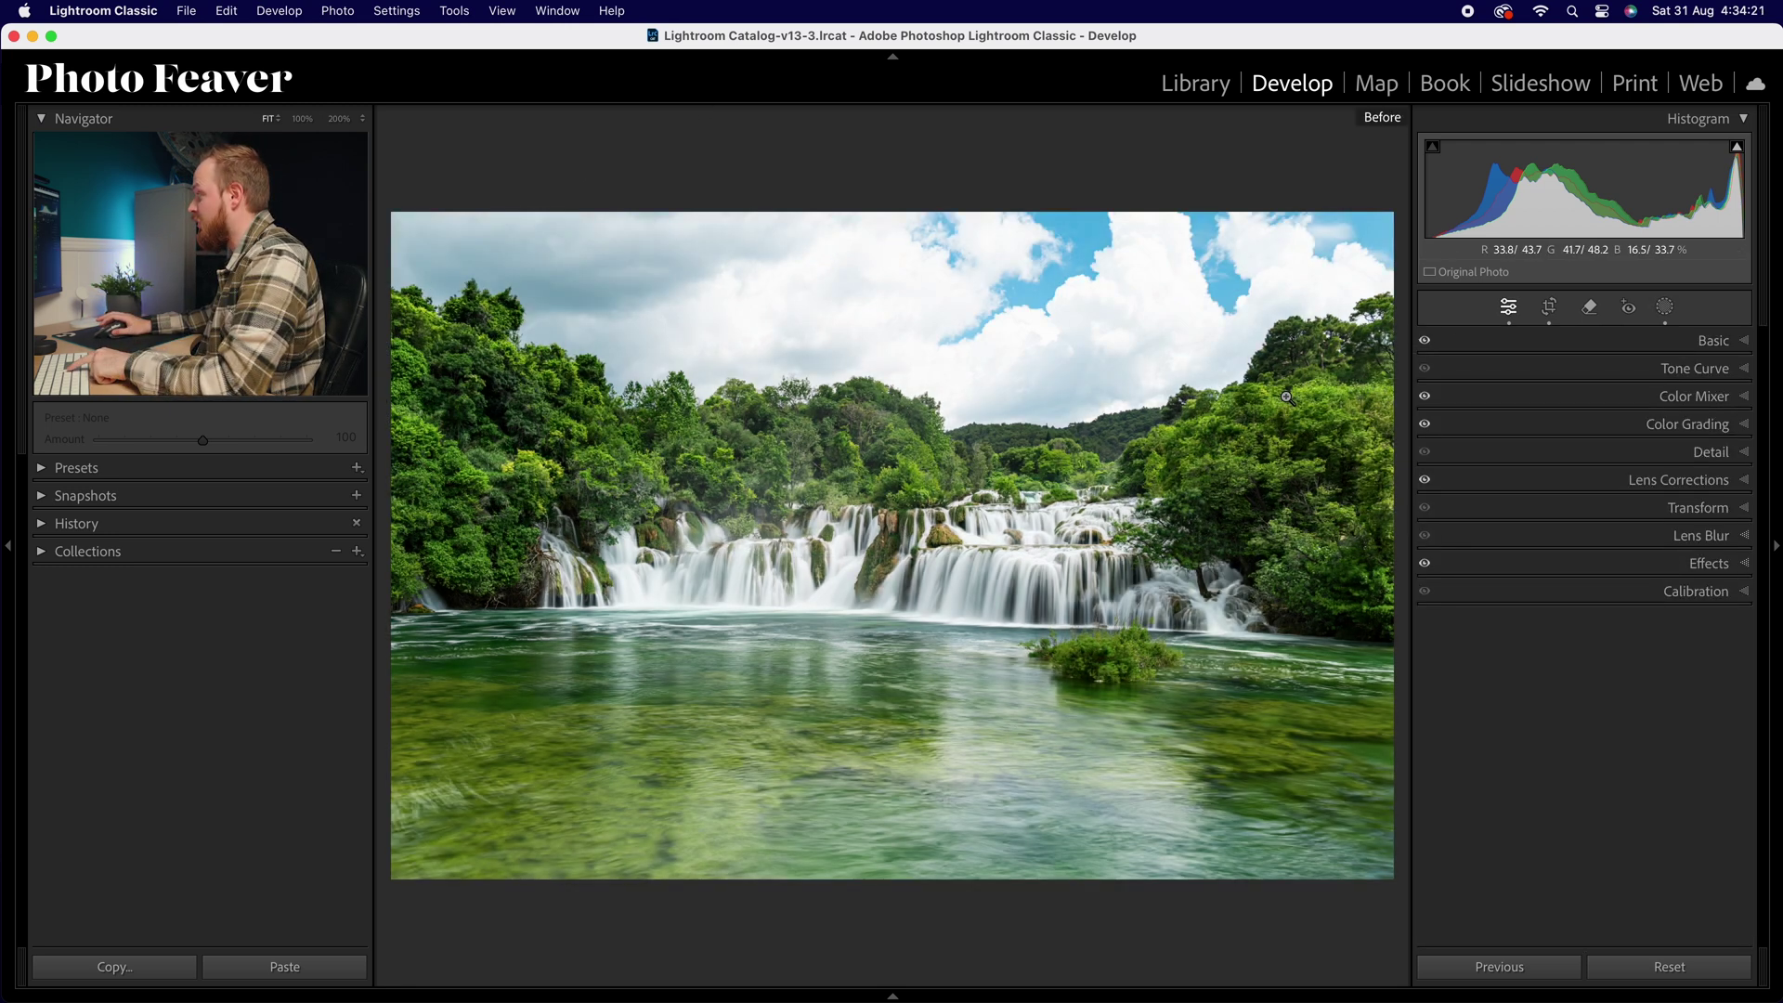
{"action": "key", "text": "backslash"}
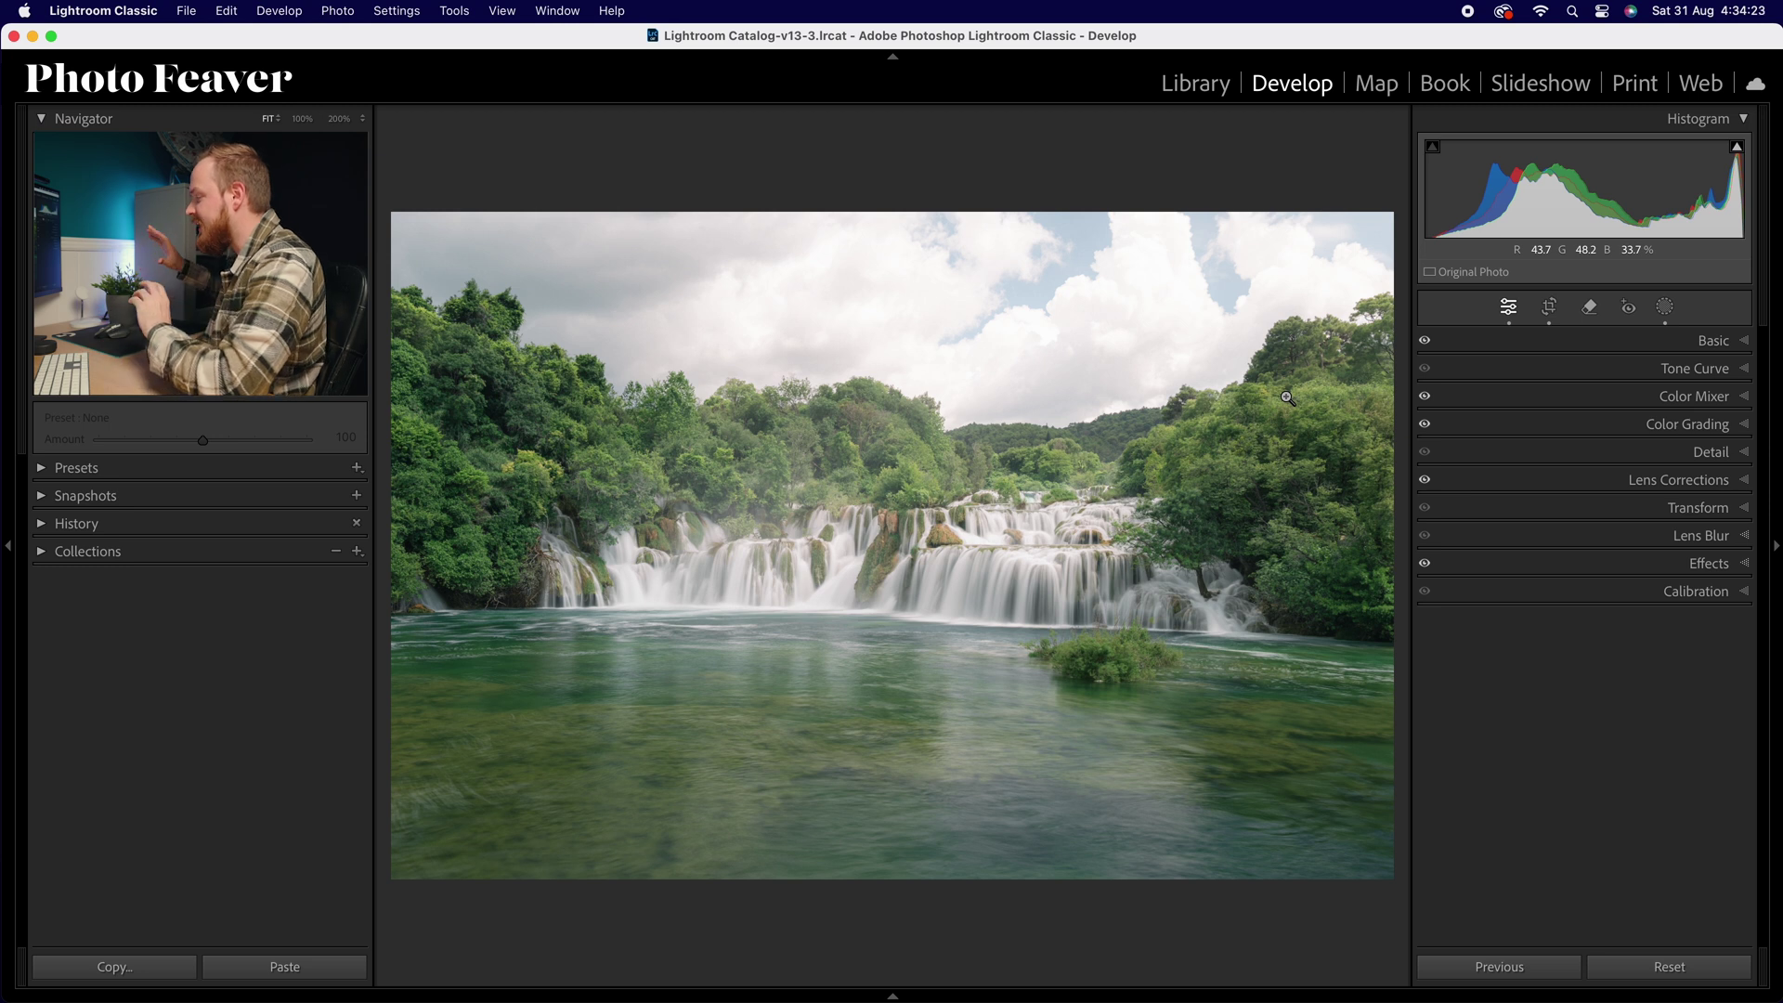